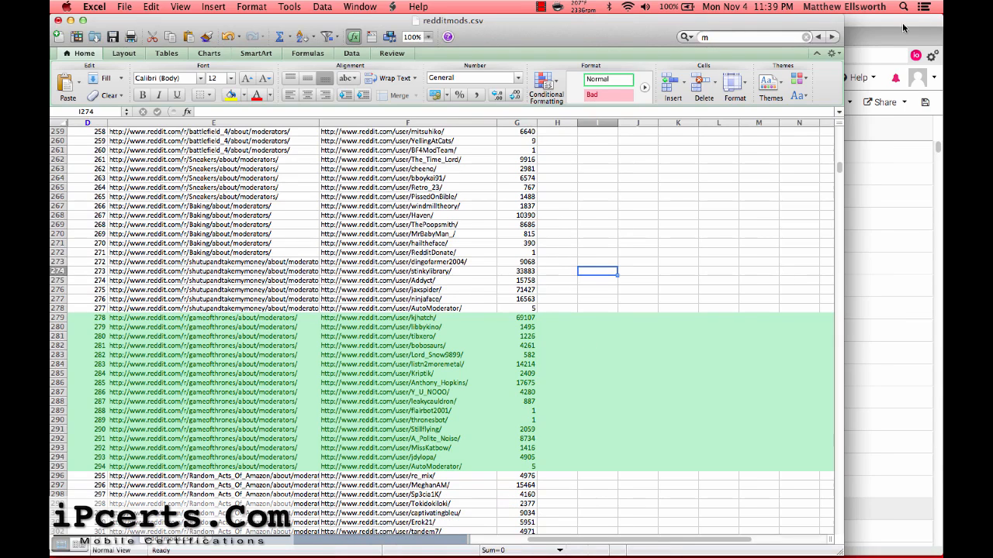
- Switch to import.io, choose the CSV download option for the Reddit Moderators data set, and return to the redditmods.csv sheet in Excel
{"action": "left_click", "coordinate": [911, 19]}
{"action": "left_click", "coordinate": [818, 101]}
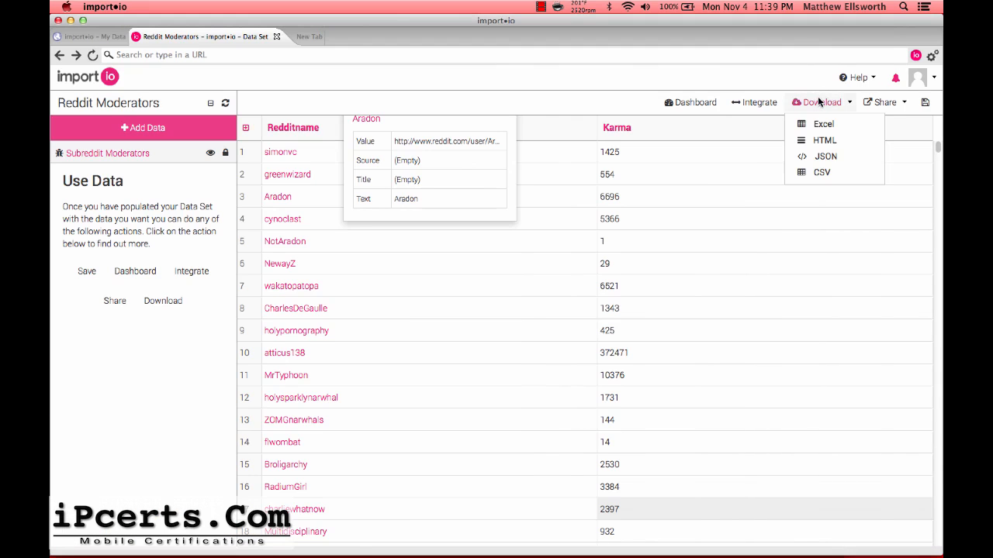
{"action": "left_click", "coordinate": [816, 173]}
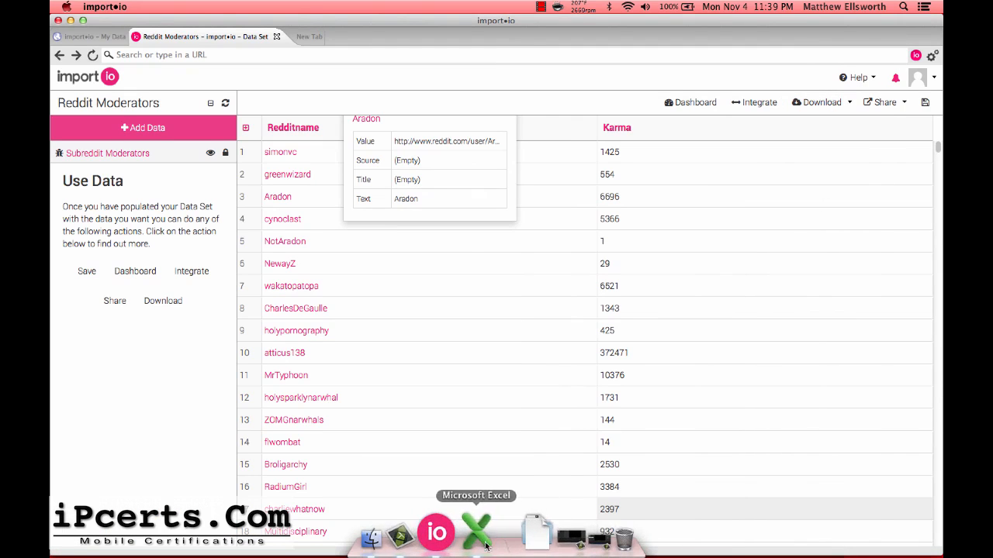
{"action": "left_click", "coordinate": [474, 535]}
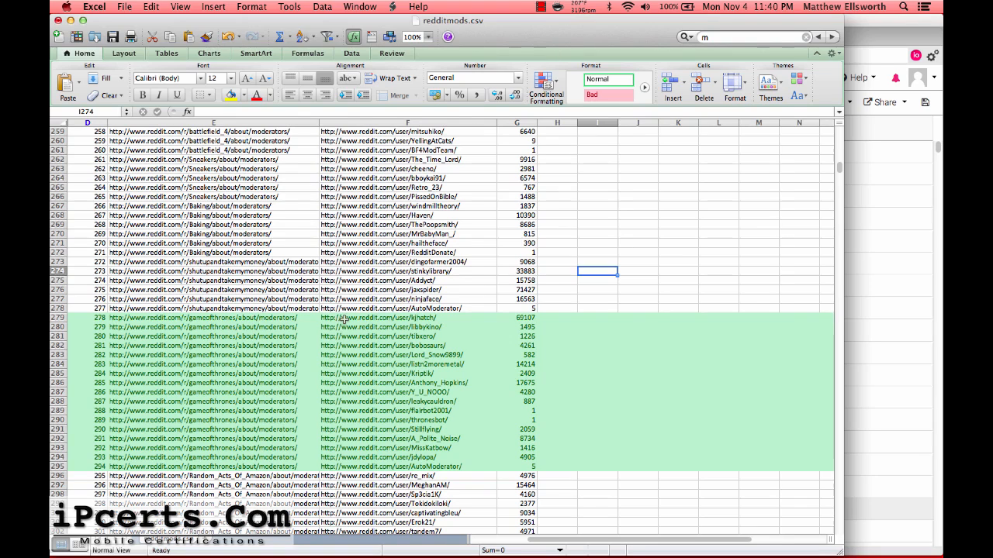
- Copy the profile URLs of all gameofthrones moderators in cells F279:F295
{"action": "left_click_drag", "start_coordinate": [390, 319], "coordinate": [381, 464]}
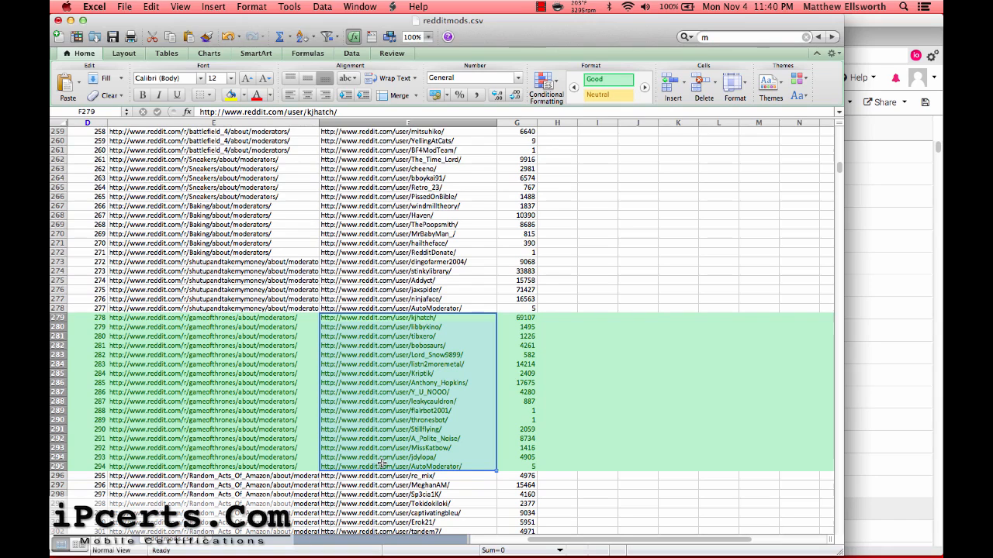
{"action": "key", "text": "super+c"}
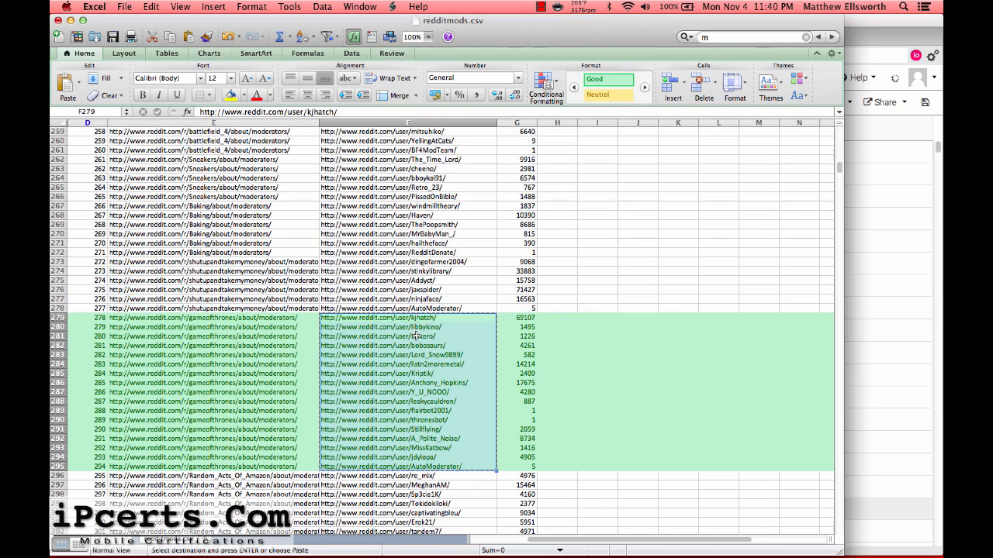
- Switch to import.io and start a new Crawler data source from a new tab
{"action": "left_click", "coordinate": [887, 42]}
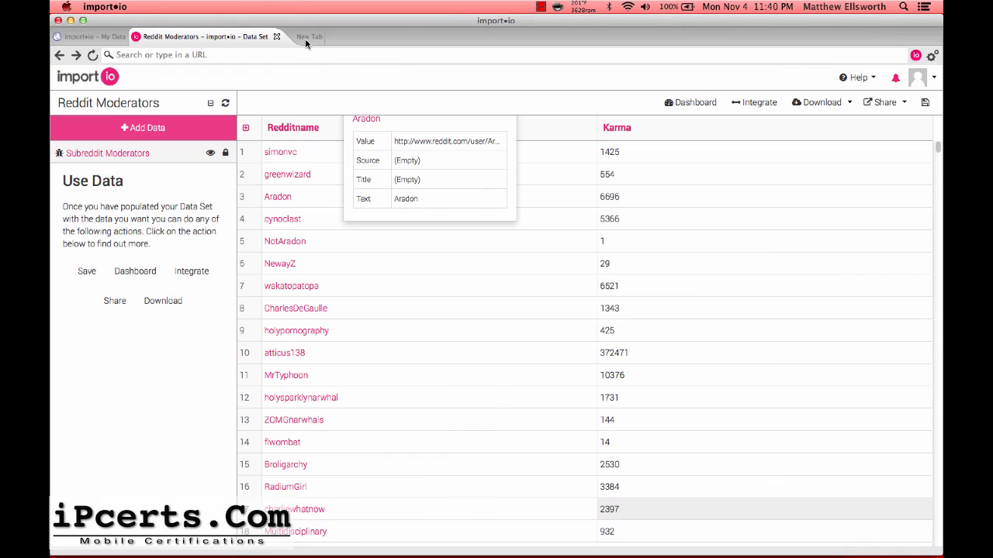
{"action": "left_click", "coordinate": [310, 38]}
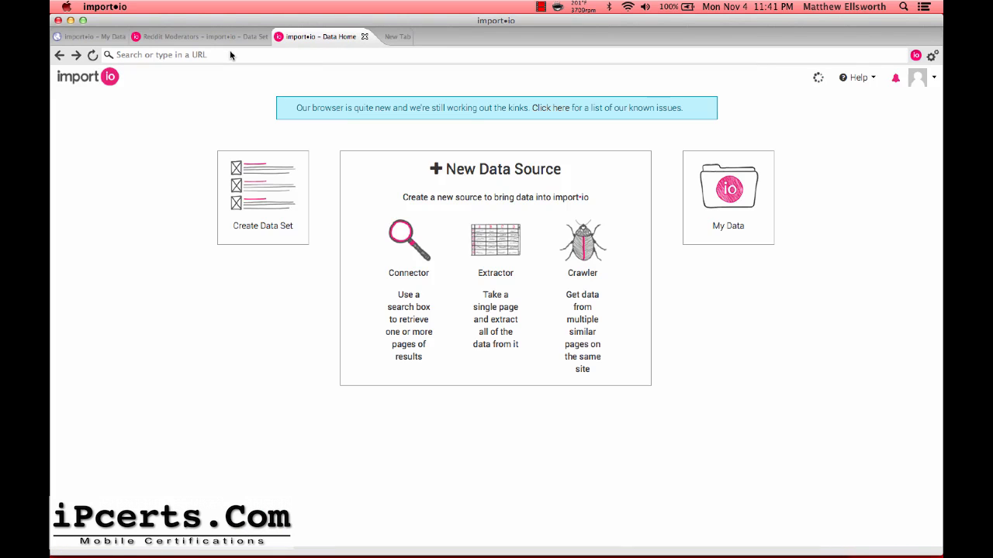
{"action": "left_click", "coordinate": [590, 246]}
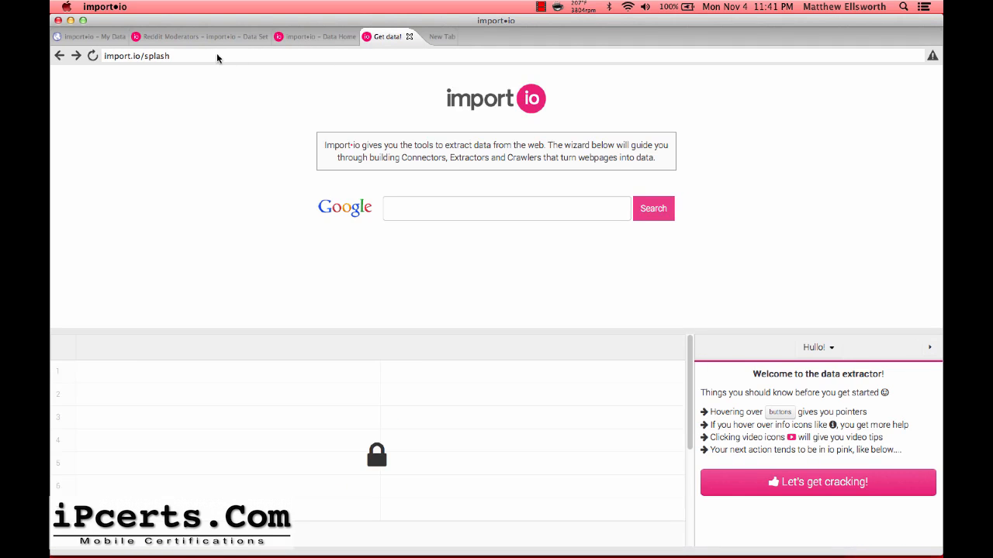
- Copy the first gameofthrones moderator's profile URL from cell F279 in Excel and load it in import.io's data extractor
{"action": "key", "text": "super+Tab"}
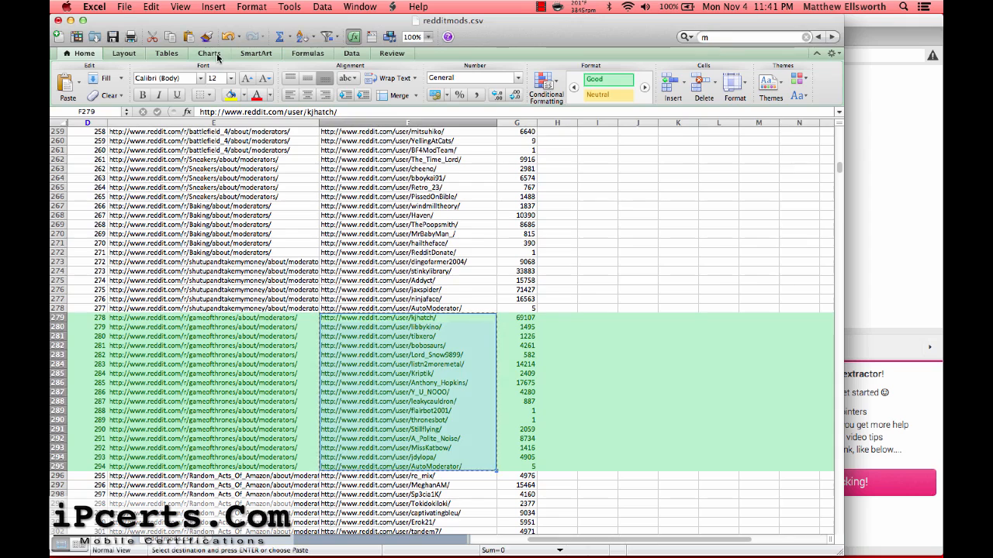
{"action": "left_click", "coordinate": [429, 319]}
{"action": "key", "text": "super+c"}
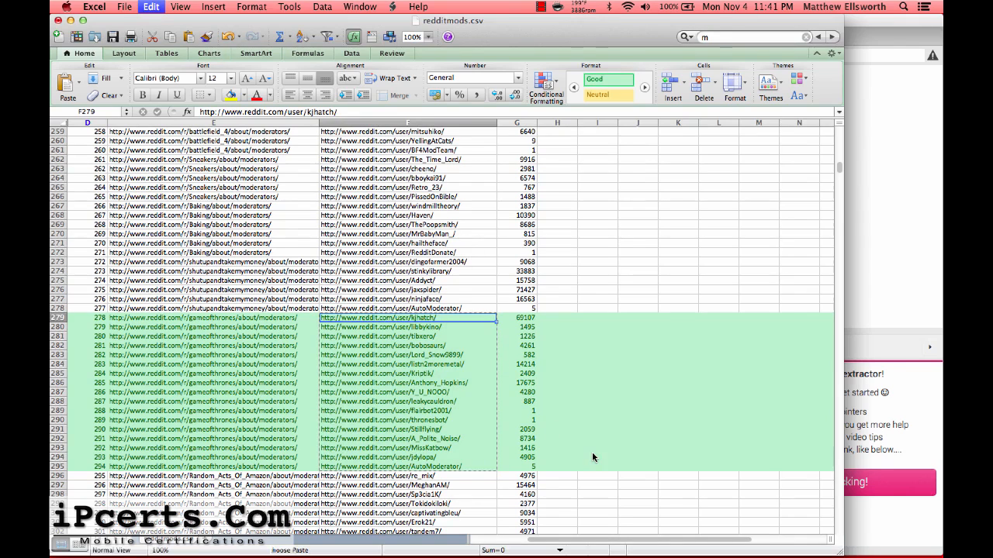
{"action": "key", "text": "super+Tab"}
{"action": "left_click", "coordinate": [272, 58]}
{"action": "key", "text": "super+v"}
{"action": "key", "text": "Return"}
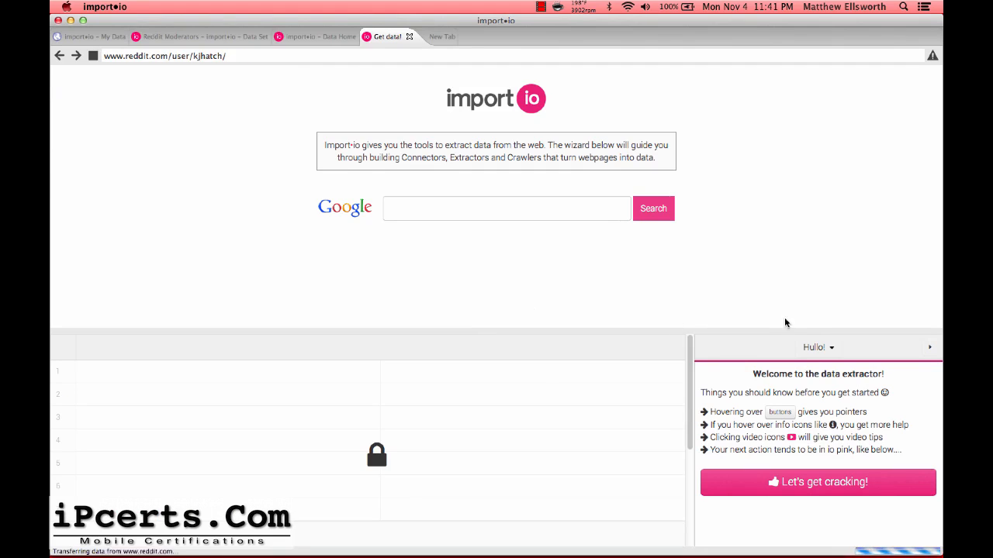
- Choose the crawler as extraction method and confirm the moderator's submitted posts page as the example page
{"action": "left_click", "coordinate": [813, 482]}
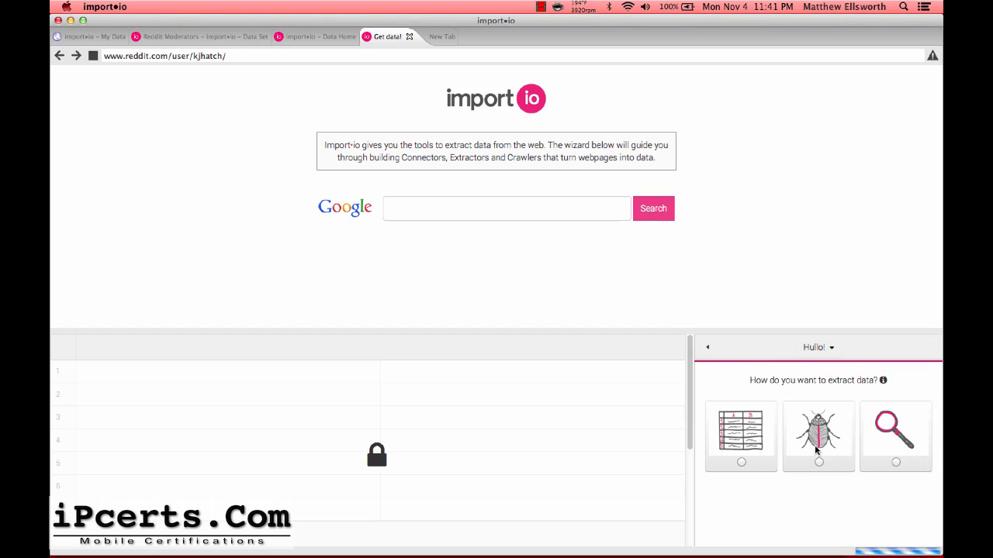
{"action": "left_click", "coordinate": [814, 450]}
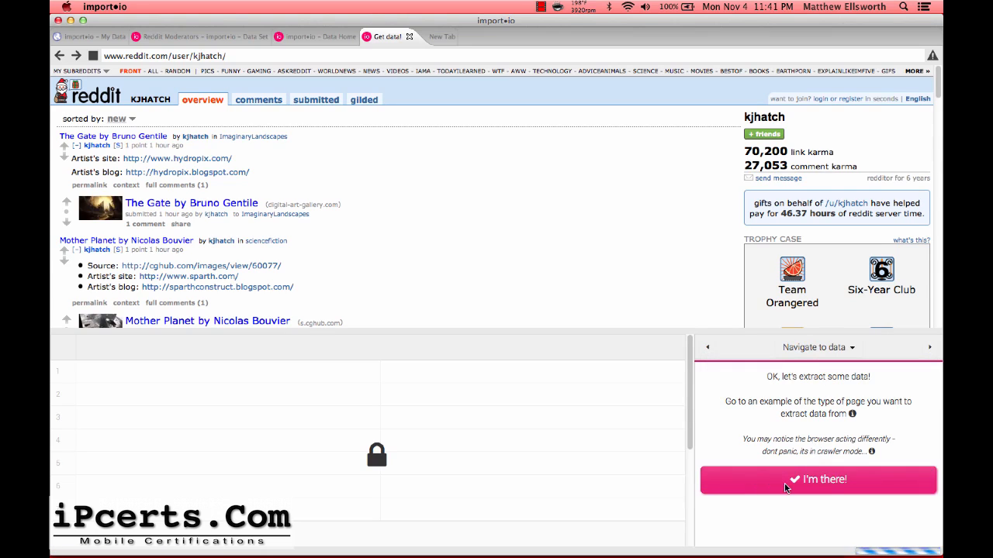
{"action": "scroll", "coordinate": [557, 180], "scroll_direction": "down", "scroll_amount": 1}
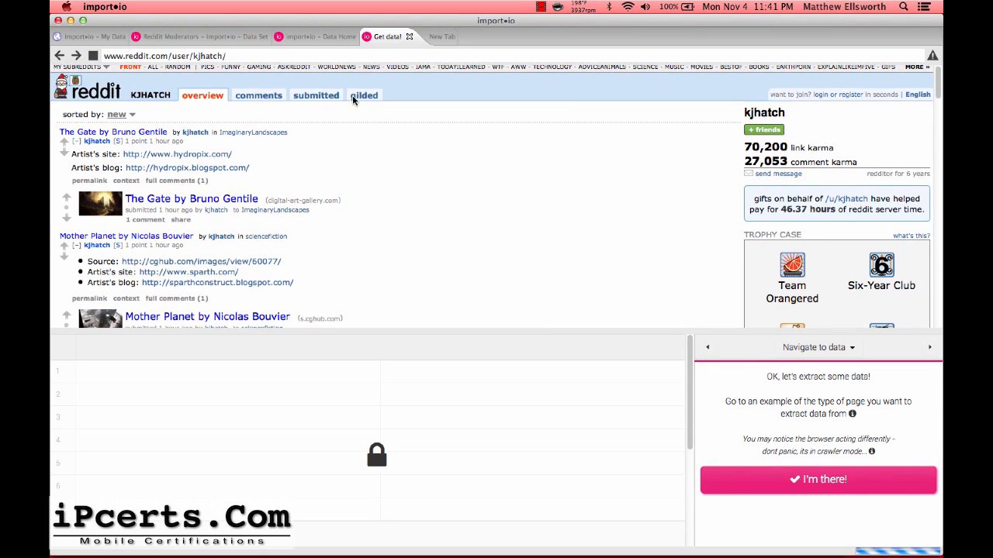
{"action": "left_click", "coordinate": [310, 97]}
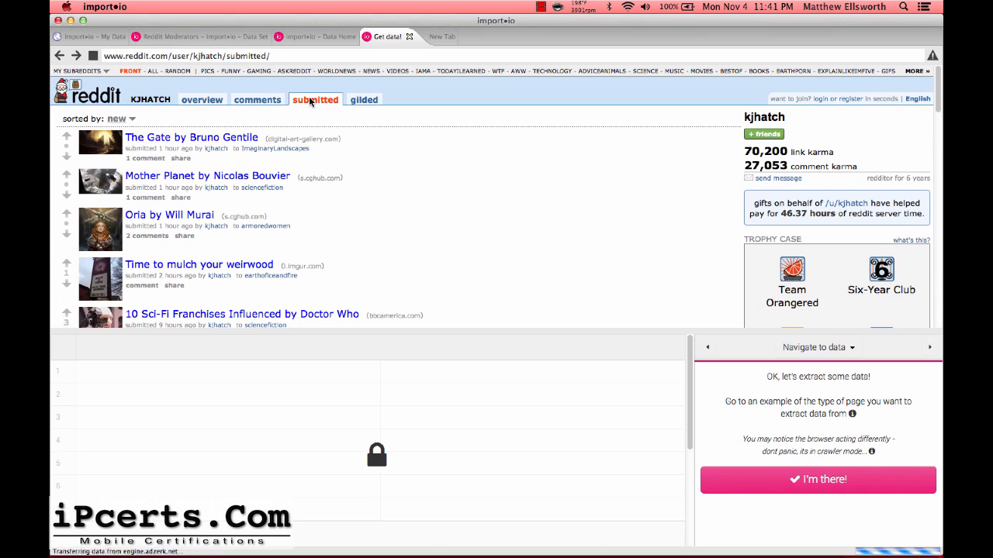
{"action": "left_click", "coordinate": [821, 482]}
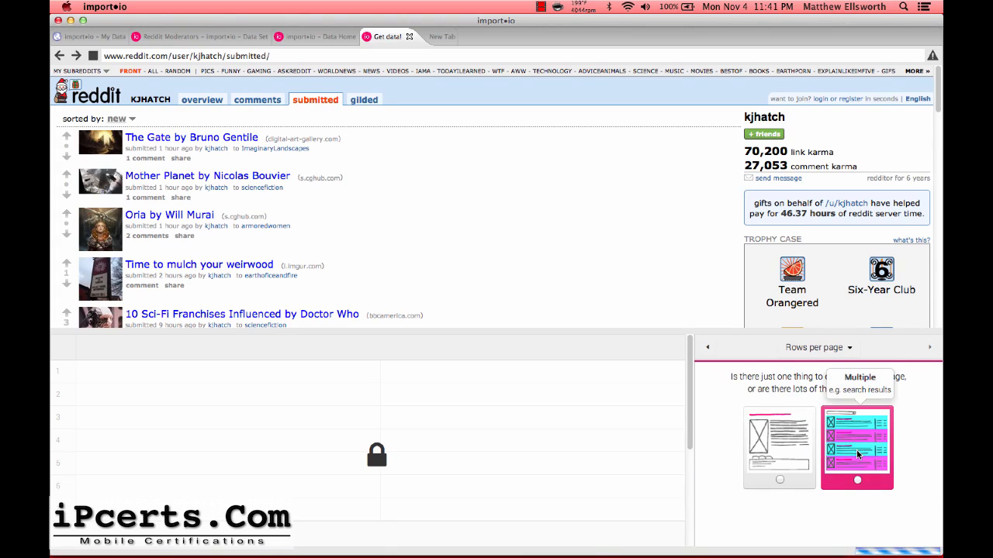
- Set the page to contain multiple rows and detect the optimal settings, confirming that the data is still in the browser
{"action": "left_click", "coordinate": [858, 455]}
{"action": "left_click", "coordinate": [833, 470]}
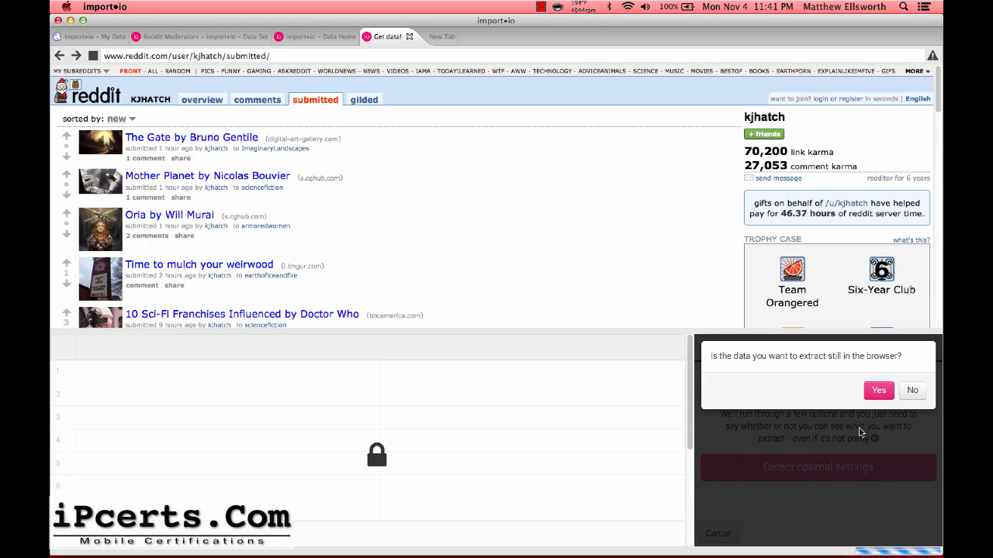
{"action": "left_click", "coordinate": [879, 390]}
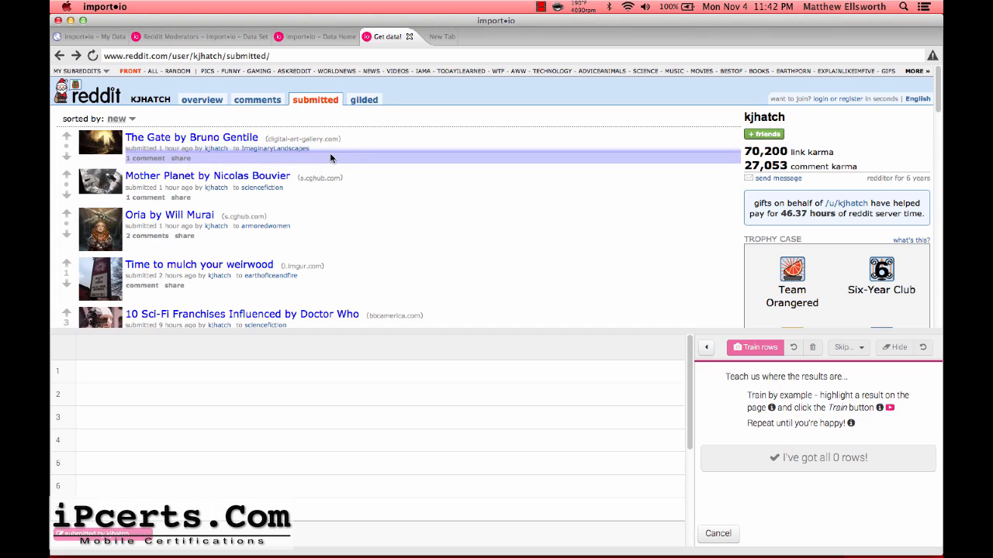
- Train the rows on the first two submitted posts, check the highlighted results down the page, and accept the rows
{"action": "left_click_drag", "start_coordinate": [330, 158], "coordinate": [65, 136]}
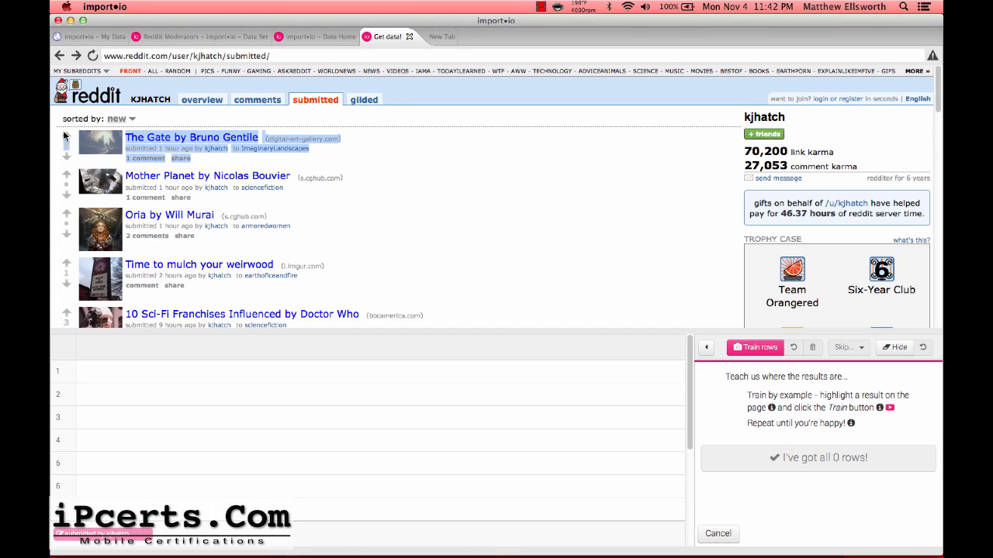
{"action": "left_click", "coordinate": [758, 348]}
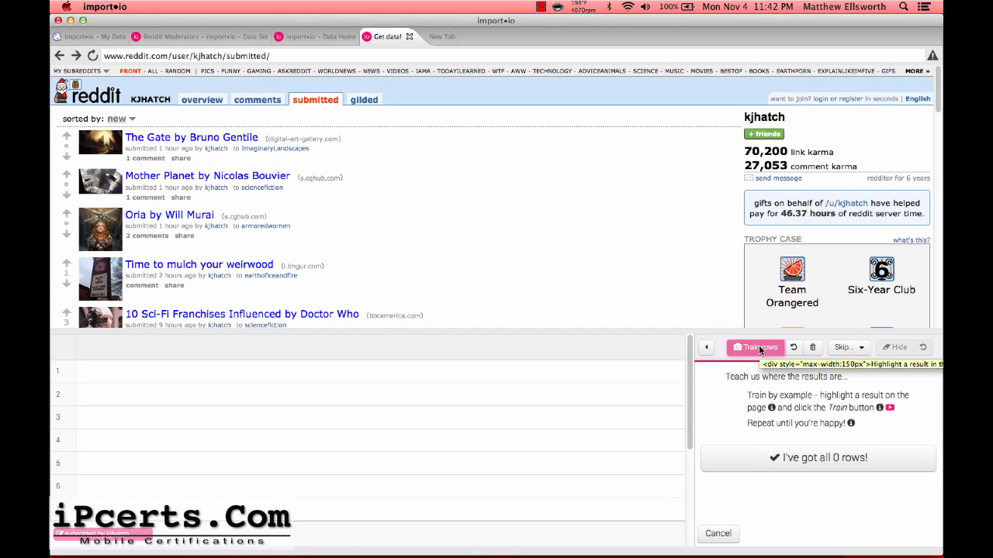
{"action": "left_click_drag", "start_coordinate": [293, 135], "coordinate": [61, 112]}
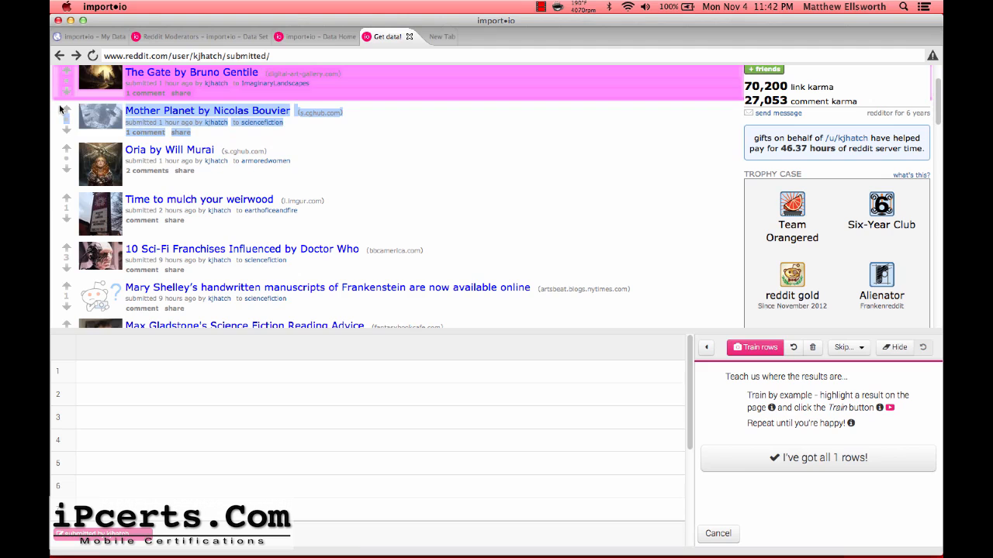
{"action": "left_click", "coordinate": [762, 351]}
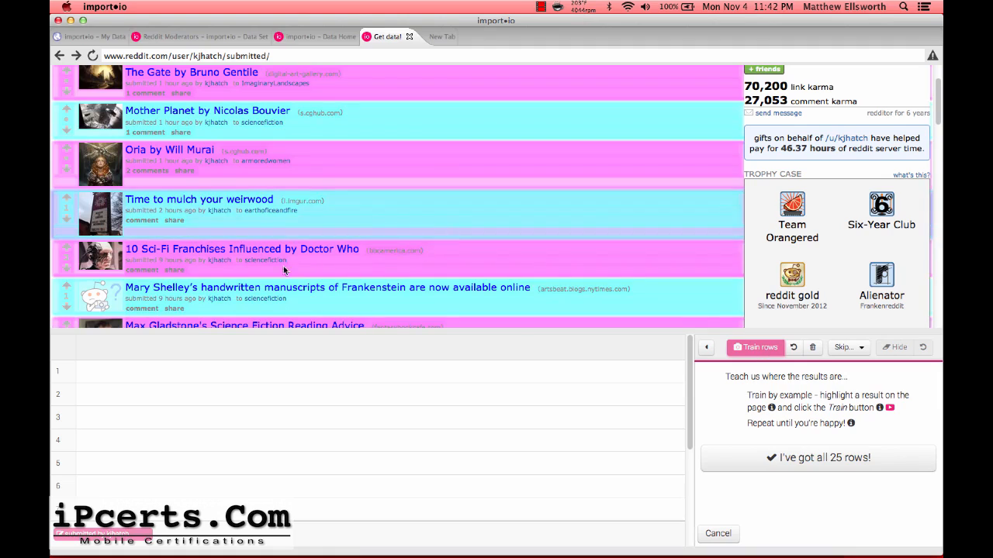
{"action": "scroll", "coordinate": [355, 224], "scroll_direction": "down", "scroll_amount": 2}
{"action": "scroll", "coordinate": [355, 222], "scroll_direction": "down", "scroll_amount": 5}
{"action": "scroll", "coordinate": [355, 222], "scroll_direction": "up", "scroll_amount": 10}
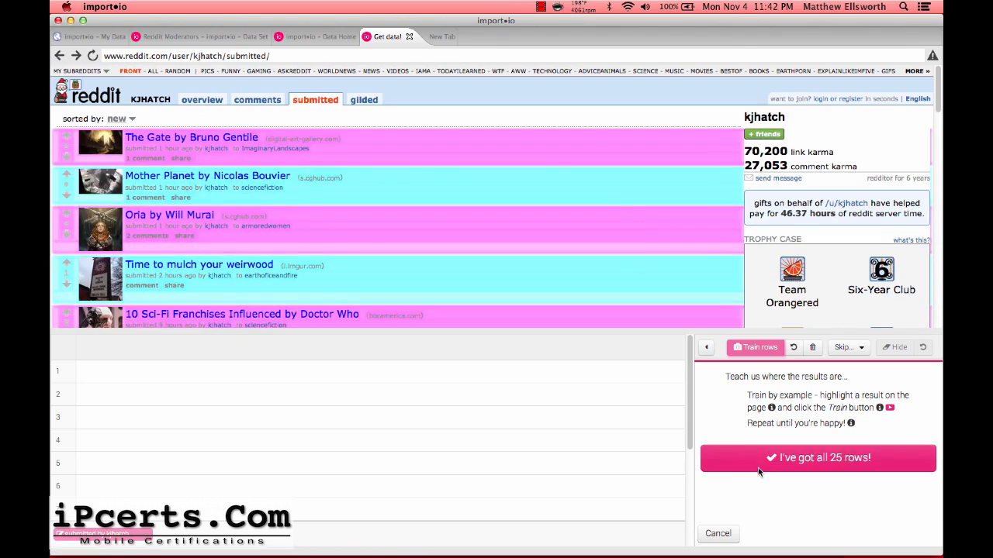
{"action": "left_click", "coordinate": [783, 458]}
- Add a column named submittedlink of type Link, trained on the first post's title
{"action": "left_click", "coordinate": [756, 346]}
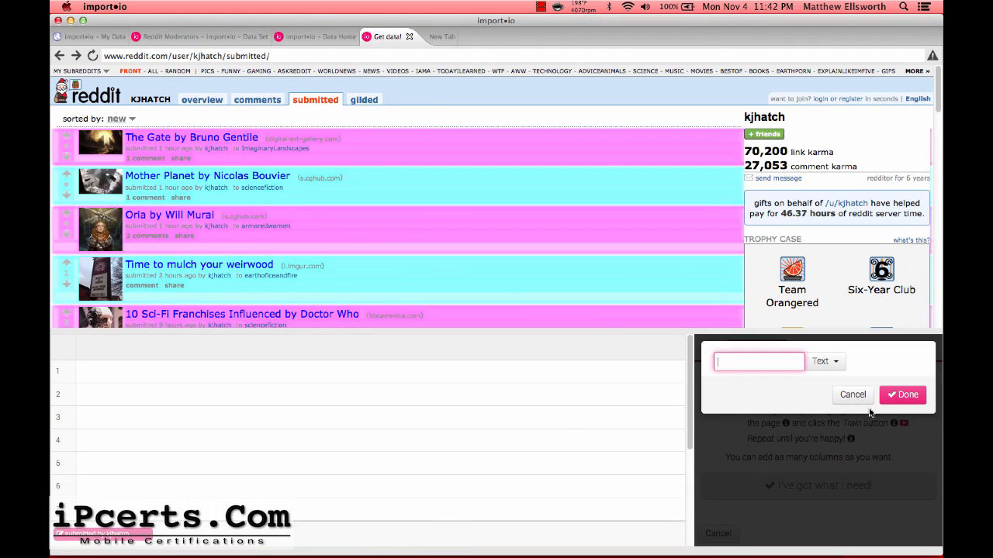
{"action": "type", "text": "sub"}
{"action": "left_click", "coordinate": [833, 361]}
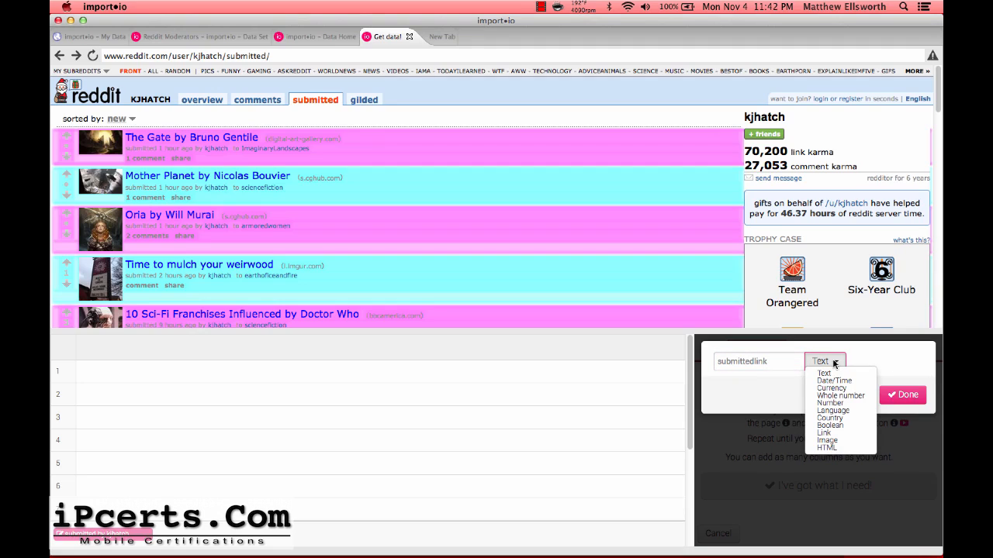
{"action": "left_click", "coordinate": [836, 433]}
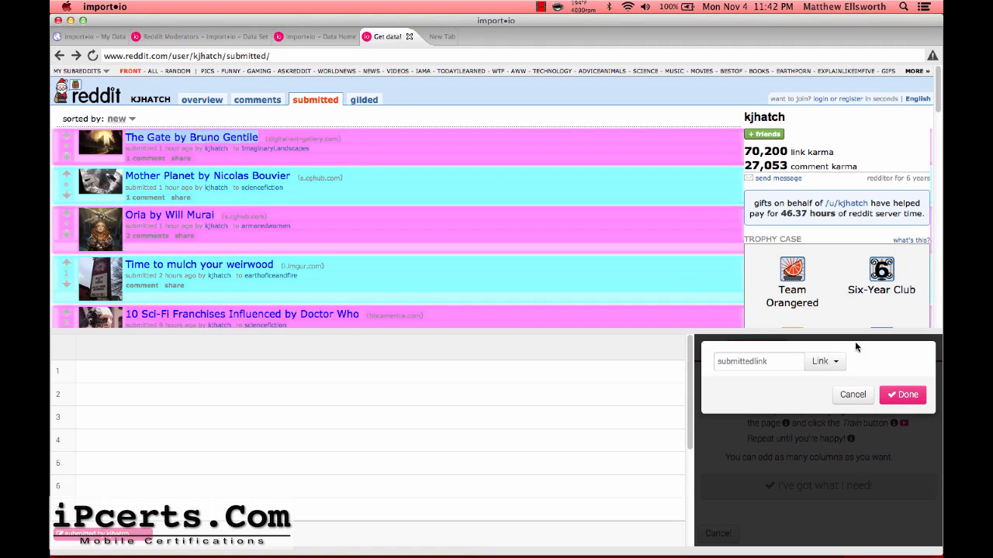
{"action": "left_click", "coordinate": [890, 397]}
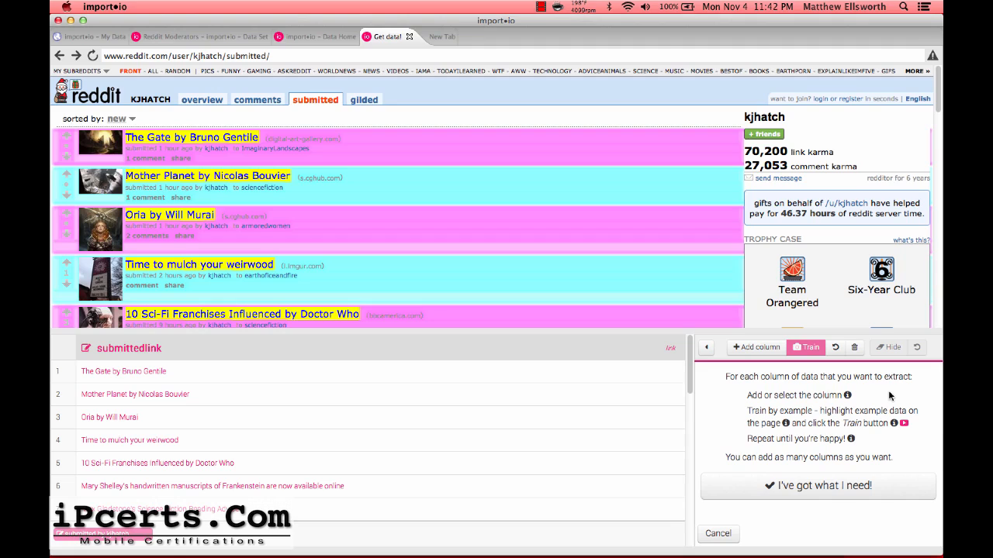
- Add a text column named comments, trained on the first post's comment count link
{"action": "left_click", "coordinate": [759, 348]}
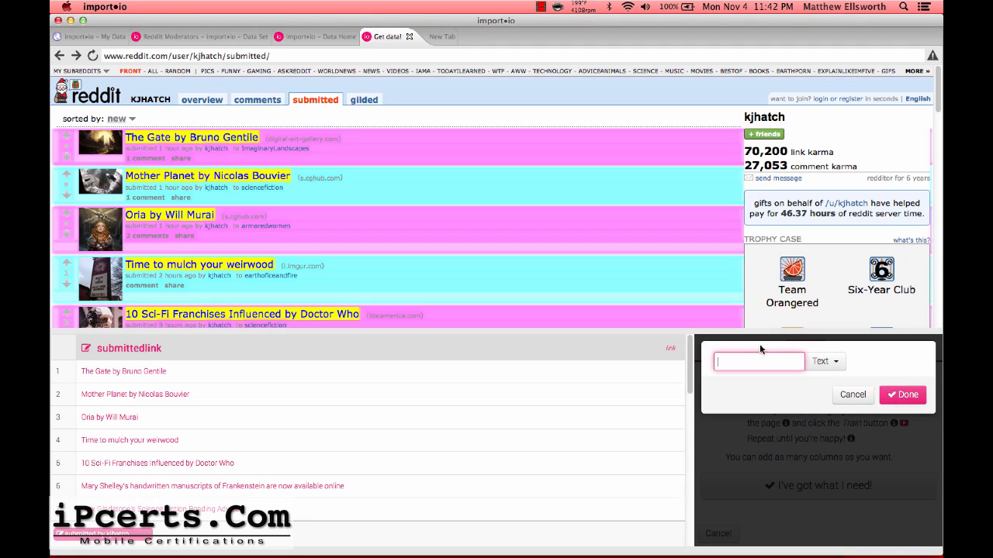
{"action": "type", "text": "comments"}
{"action": "left_click", "coordinate": [132, 159]}
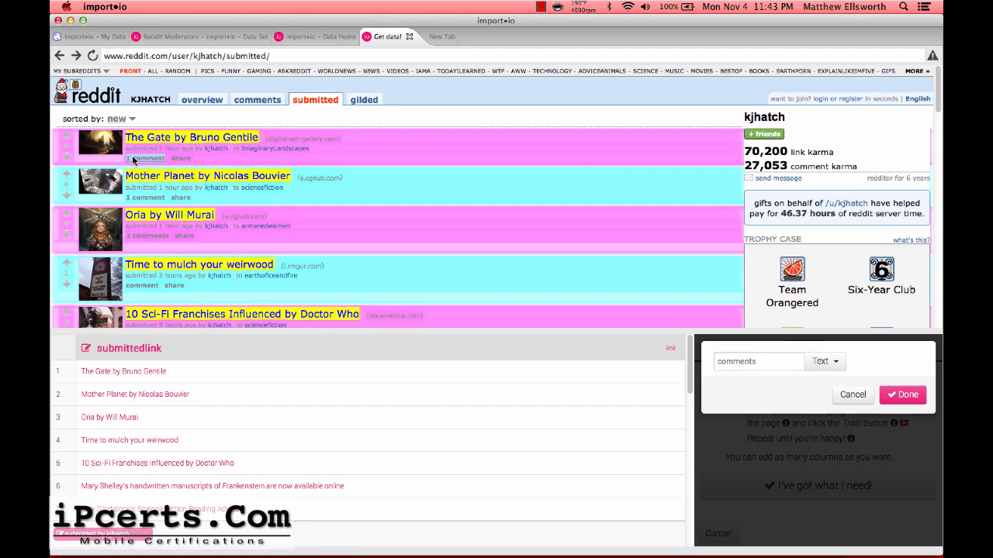
{"action": "left_click", "coordinate": [908, 396]}
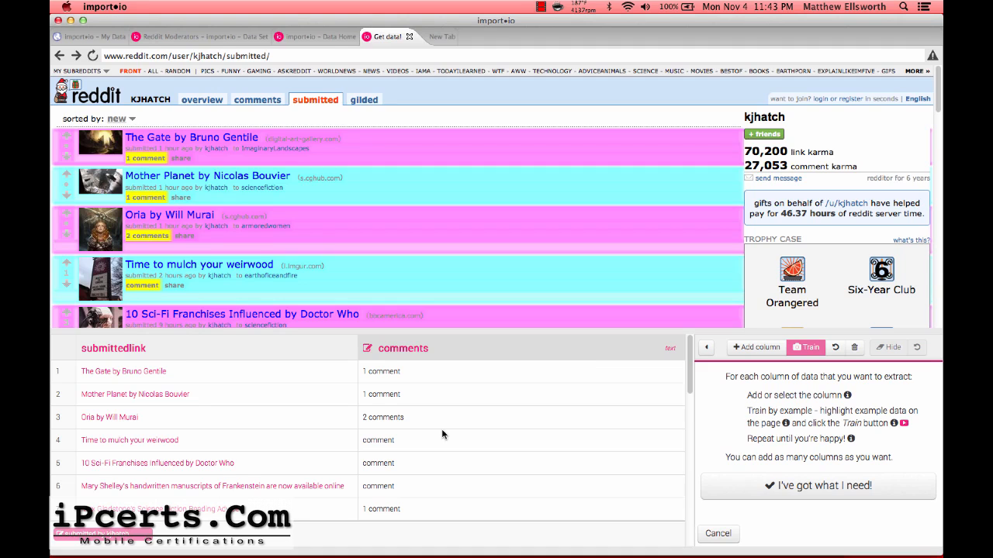
- Examine the highlighted comment counts across the submitted posts to check the comments column's extraction
{"action": "scroll", "coordinate": [451, 247], "scroll_direction": "down", "scroll_amount": 8}
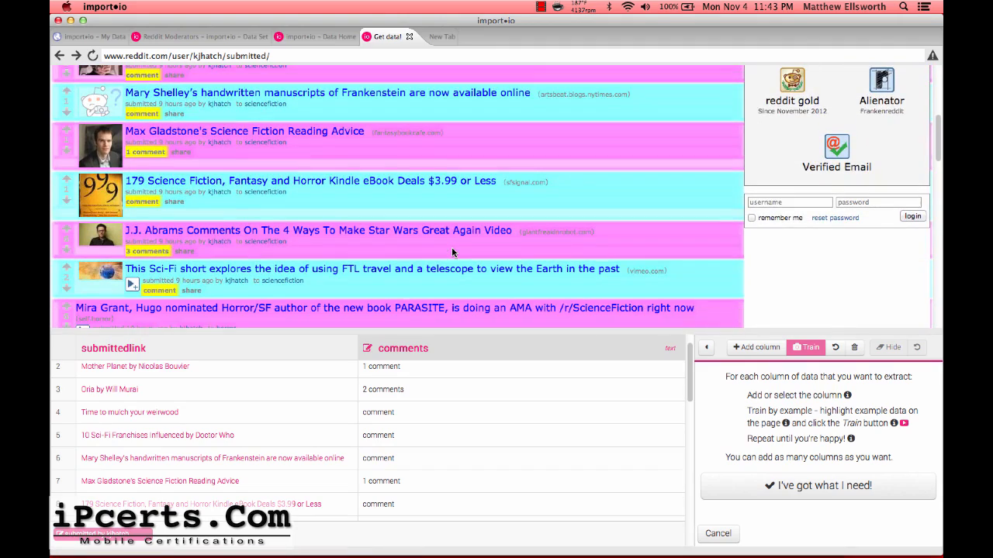
{"action": "scroll", "coordinate": [452, 253], "scroll_direction": "down", "scroll_amount": 5}
{"action": "scroll", "coordinate": [452, 253], "scroll_direction": "up", "scroll_amount": 12}
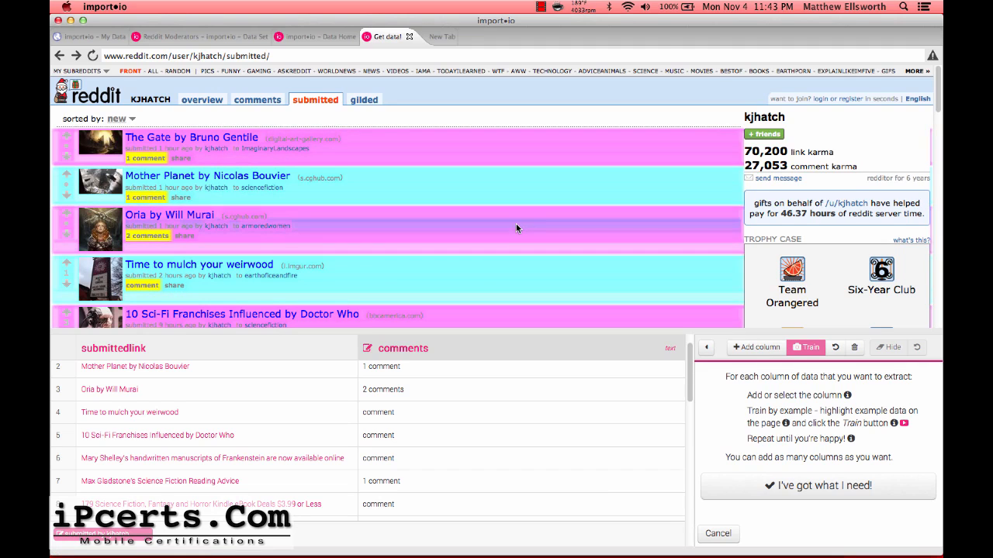
{"action": "scroll", "coordinate": [516, 227], "scroll_direction": "down", "scroll_amount": 2}
{"action": "scroll", "coordinate": [519, 226], "scroll_direction": "down", "scroll_amount": 1}
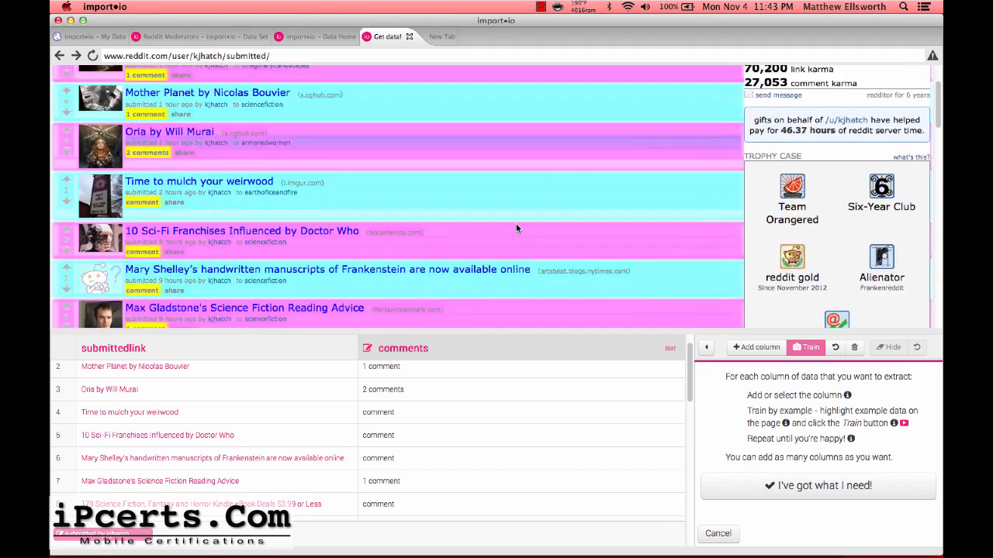
{"action": "scroll", "coordinate": [466, 217], "scroll_direction": "up", "scroll_amount": 3}
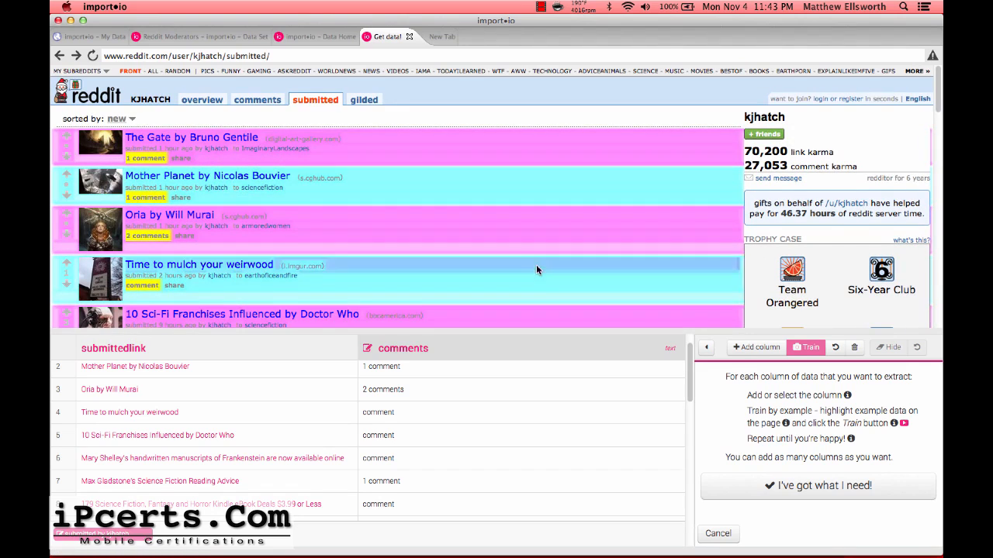
{"action": "scroll", "coordinate": [564, 276], "scroll_direction": "down", "scroll_amount": 2}
{"action": "scroll", "coordinate": [564, 276], "scroll_direction": "up", "scroll_amount": 2}
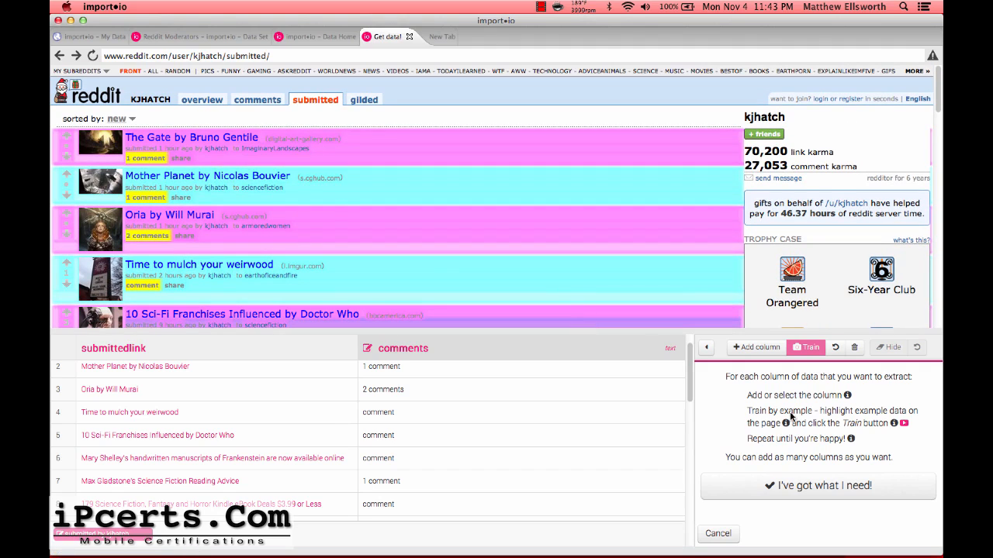
- Add a column named subreddit of type Link, trained on the first post's subreddit link, and check the highlighted results down the page
{"action": "left_click", "coordinate": [747, 348]}
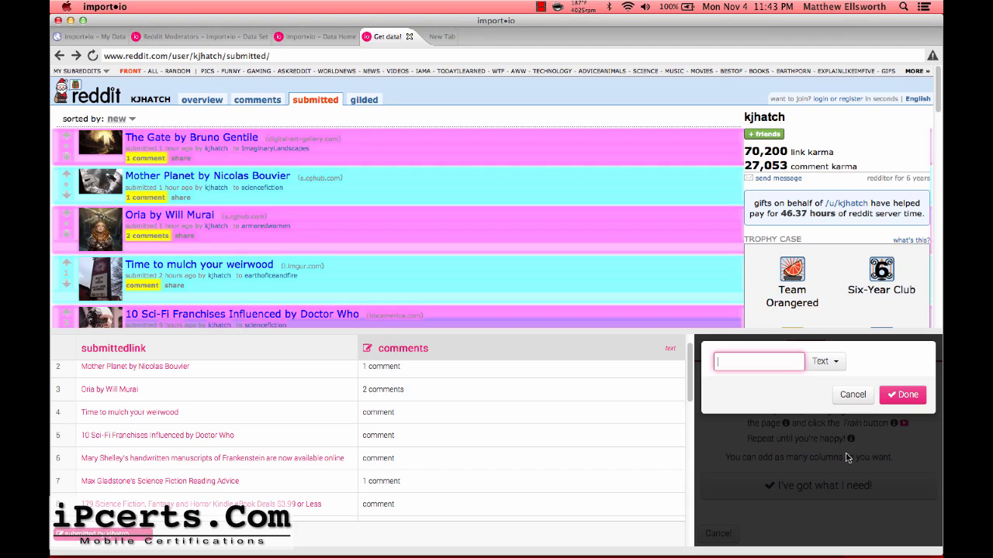
{"action": "type", "text": "subreddit"}
{"action": "left_click", "coordinate": [823, 362]}
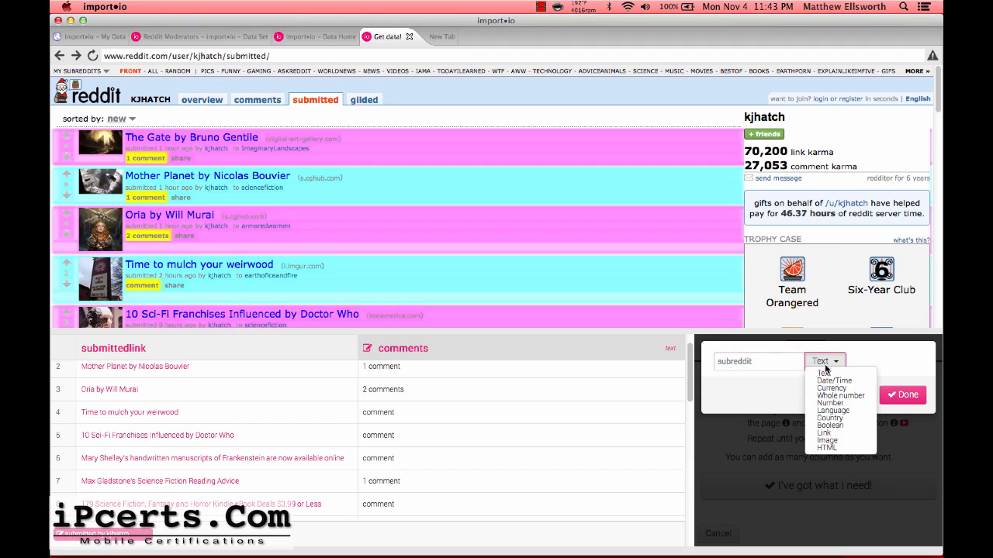
{"action": "left_click", "coordinate": [829, 433]}
{"action": "left_click", "coordinate": [284, 150]}
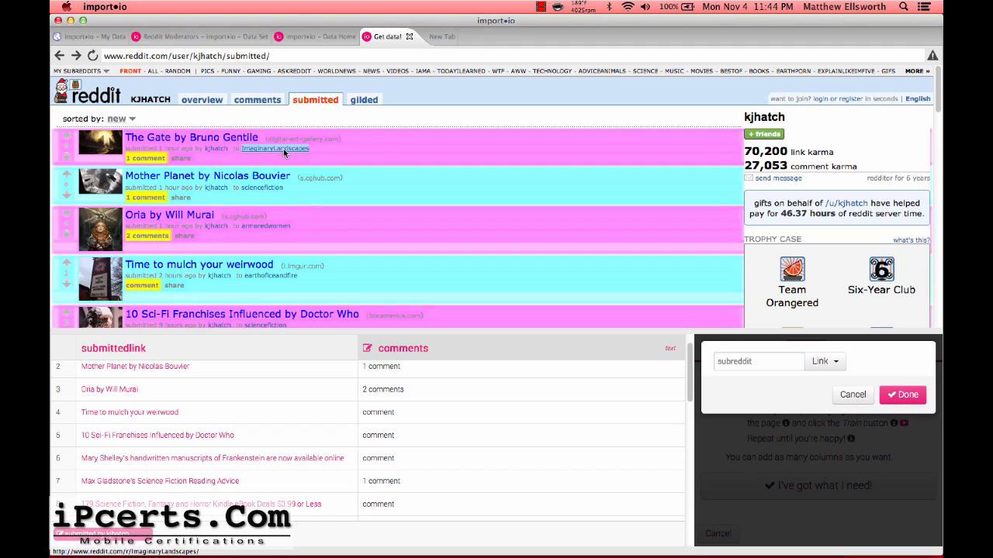
{"action": "left_click", "coordinate": [891, 396]}
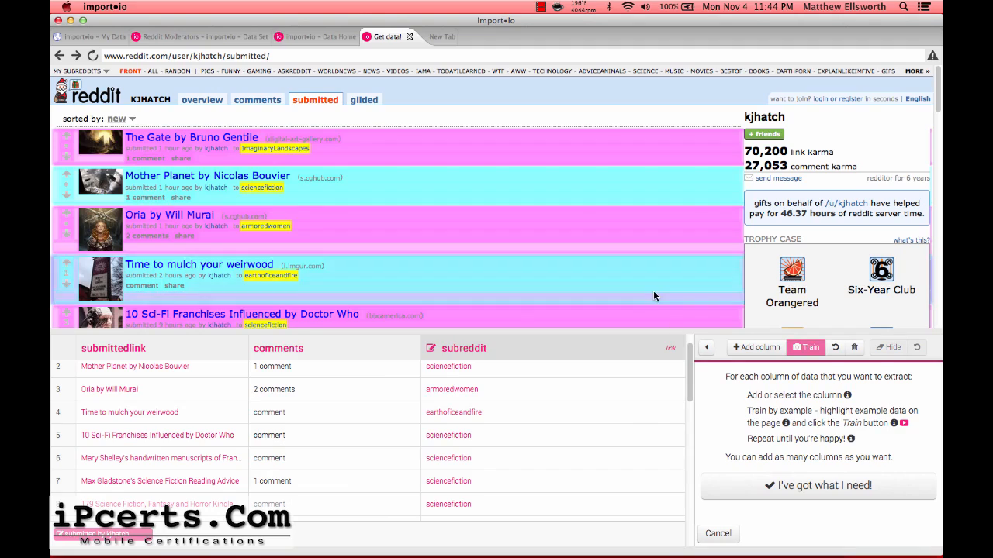
{"action": "scroll", "coordinate": [556, 191], "scroll_direction": "down", "scroll_amount": 5}
{"action": "scroll", "coordinate": [556, 191], "scroll_direction": "down", "scroll_amount": 8}
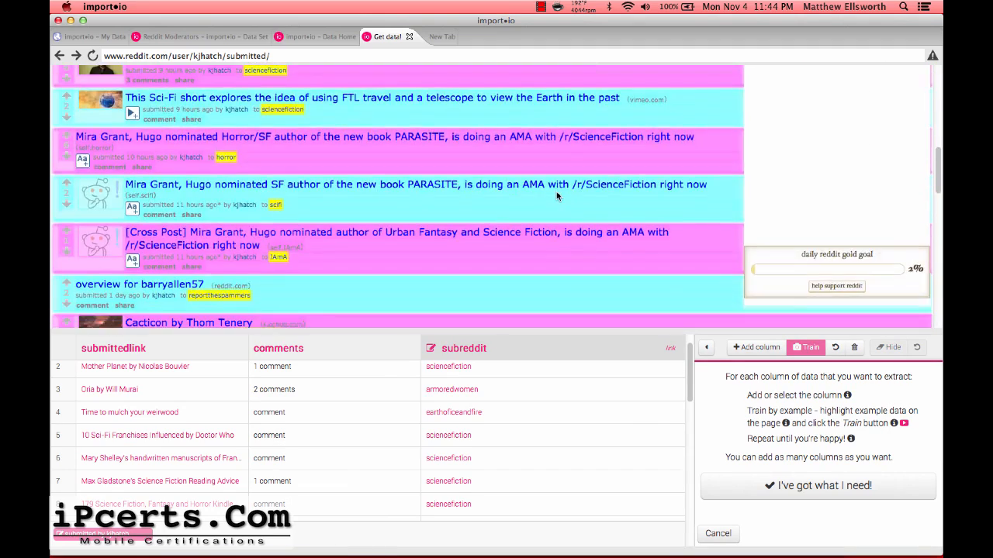
{"action": "scroll", "coordinate": [556, 197], "scroll_direction": "down", "scroll_amount": 5}
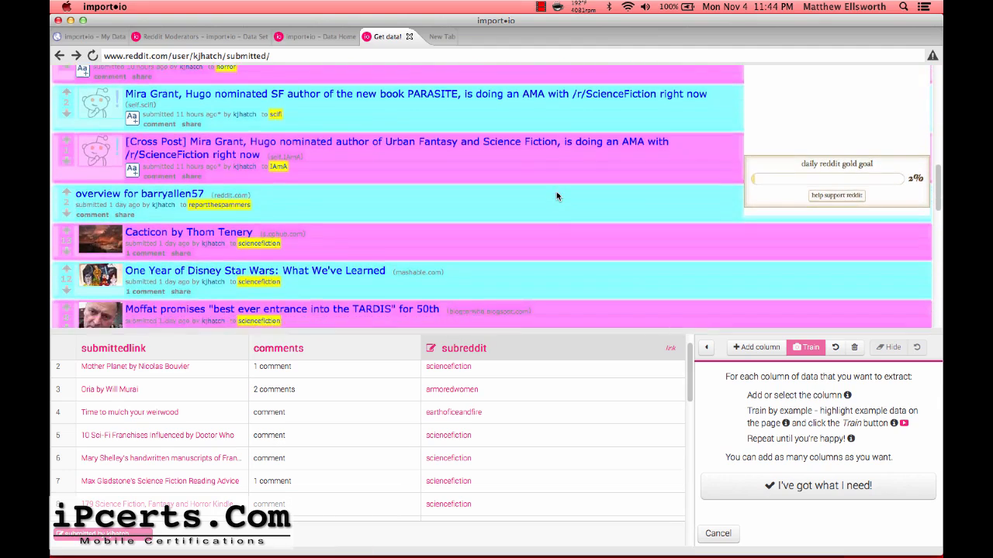
{"action": "scroll", "coordinate": [556, 196], "scroll_direction": "down", "scroll_amount": 5}
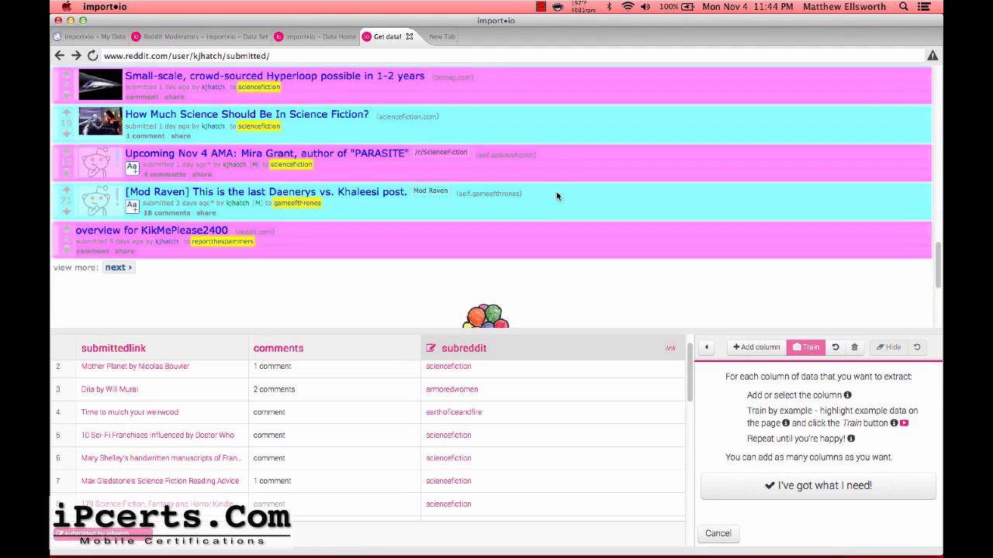
{"action": "scroll", "coordinate": [556, 197], "scroll_direction": "up", "scroll_amount": 5}
{"action": "scroll", "coordinate": [556, 196], "scroll_direction": "up", "scroll_amount": 15}
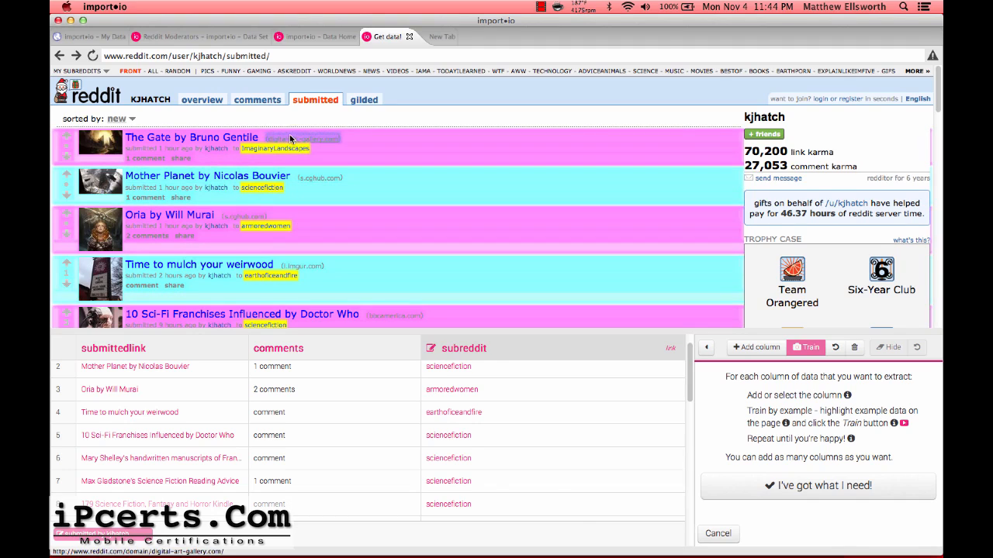
- Add a text column named linktext, trained on the first post's source domain, check its matches, and complete the first example page
{"action": "left_click", "coordinate": [756, 346]}
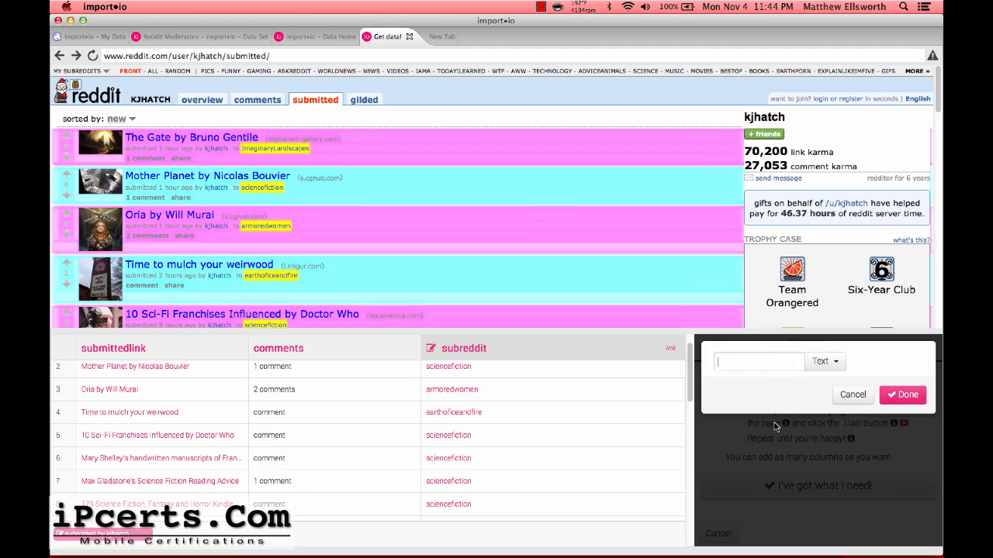
{"action": "type", "text": "linktext"}
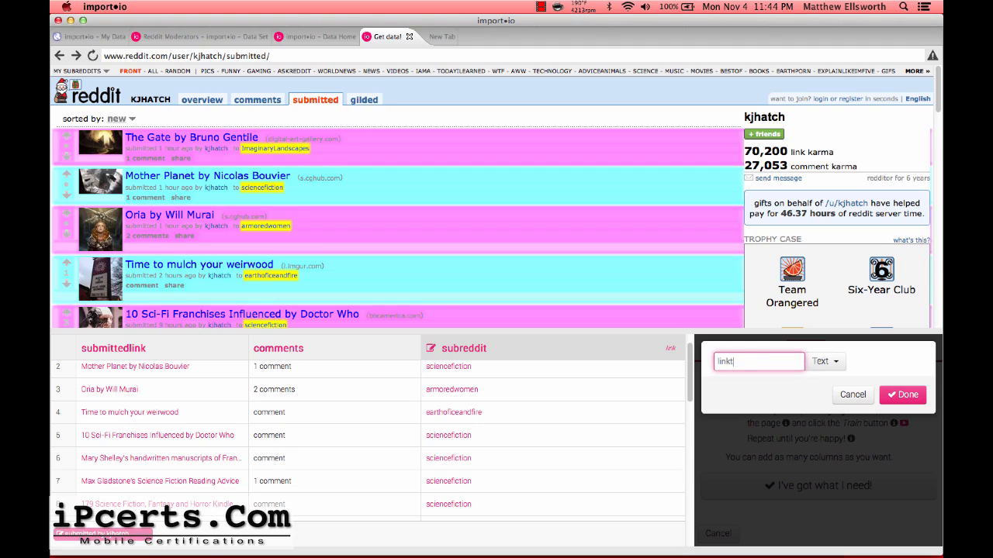
{"action": "left_click", "coordinate": [304, 141]}
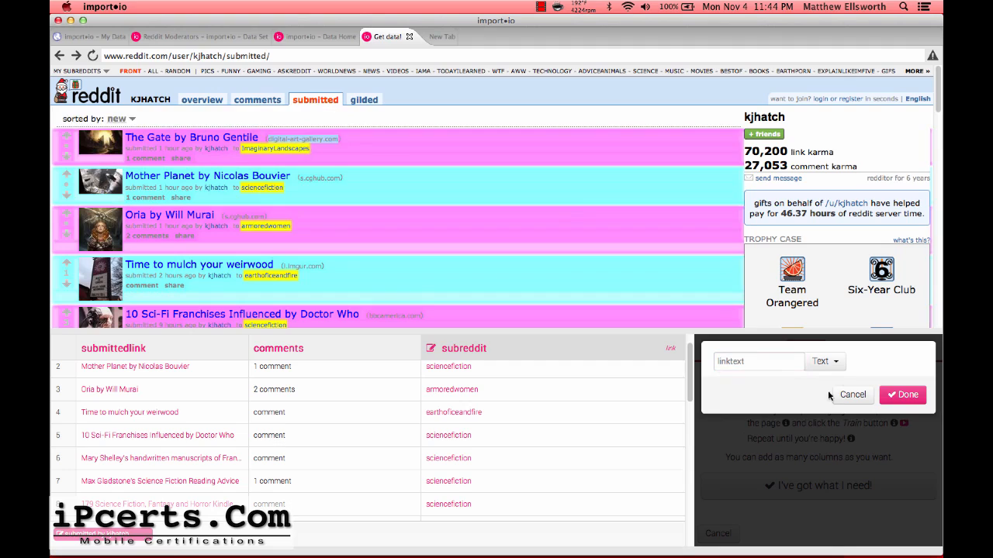
{"action": "left_click", "coordinate": [902, 396]}
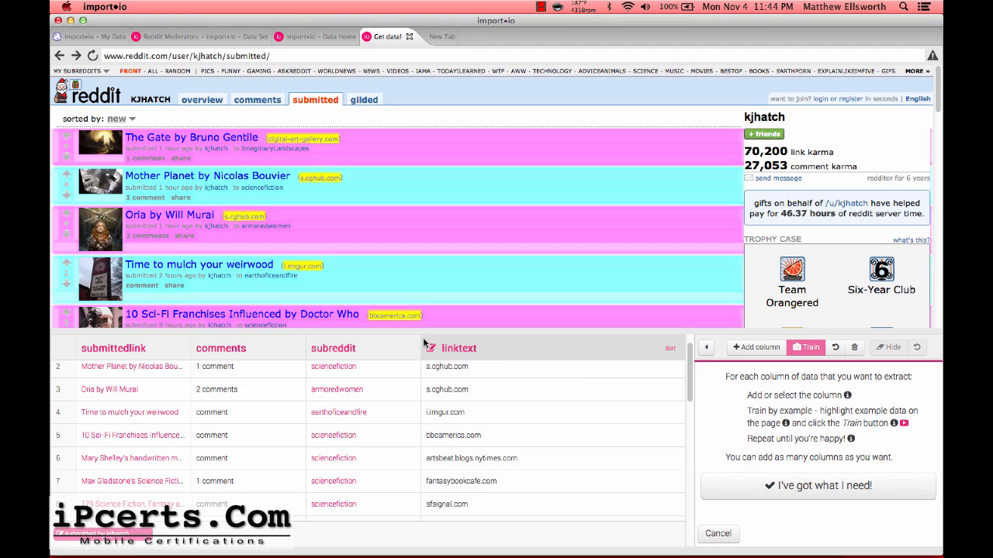
{"action": "scroll", "coordinate": [531, 256], "scroll_direction": "down", "scroll_amount": 5}
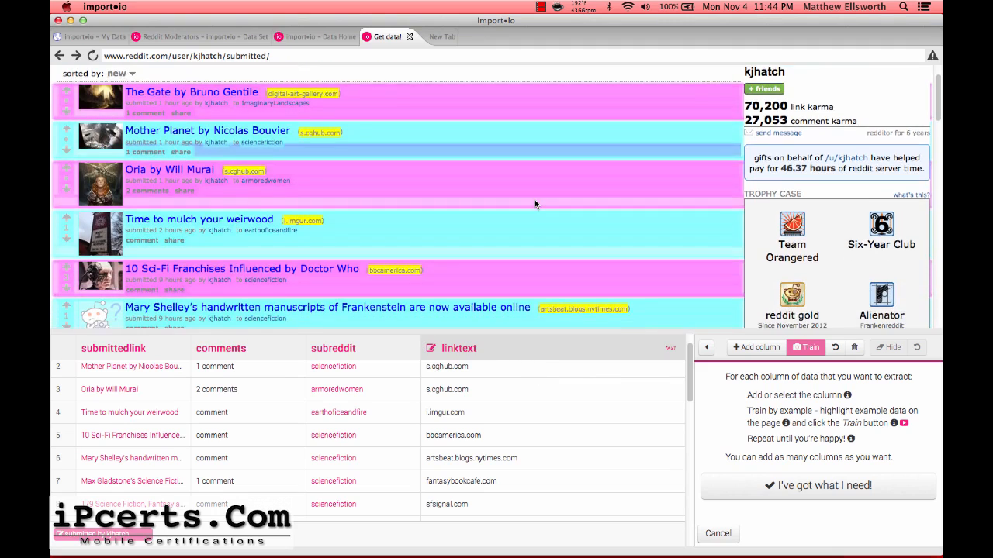
{"action": "scroll", "coordinate": [534, 200], "scroll_direction": "down", "scroll_amount": 10}
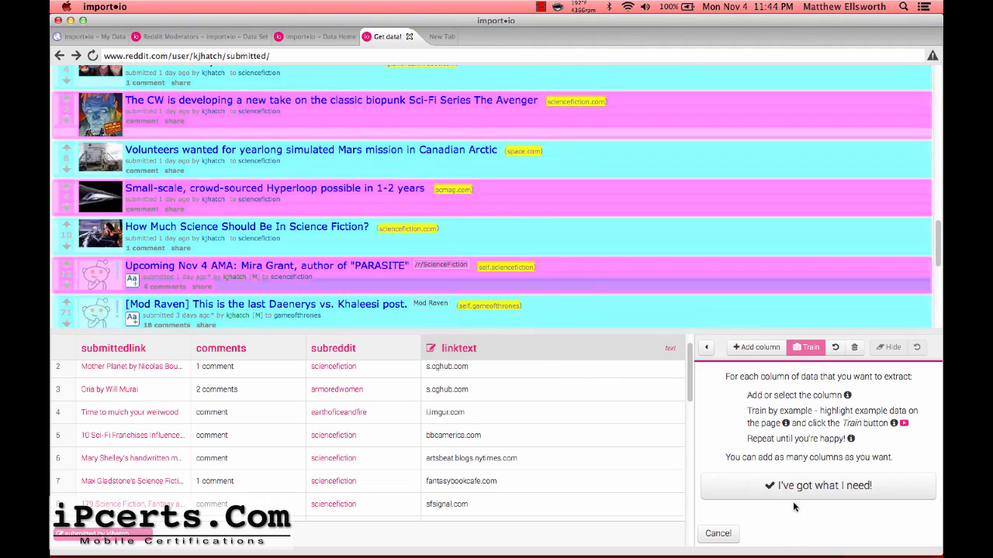
{"action": "left_click", "coordinate": [781, 486]}
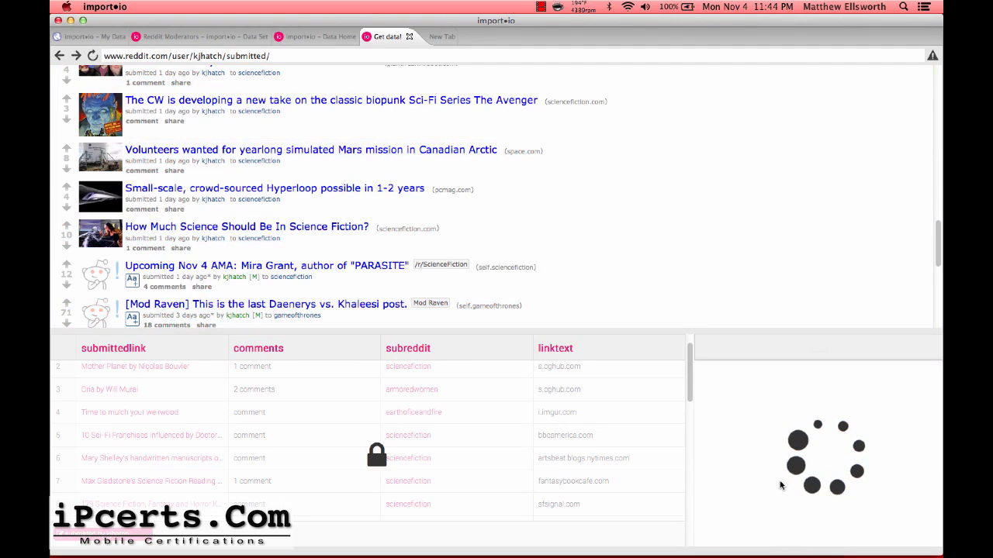
- Add the second page of submitted posts as an example page, accepting all its rows and the extracted columns
{"action": "scroll", "coordinate": [591, 226], "scroll_direction": "down", "scroll_amount": 10}
{"action": "scroll", "coordinate": [591, 226], "scroll_direction": "up", "scroll_amount": 3}
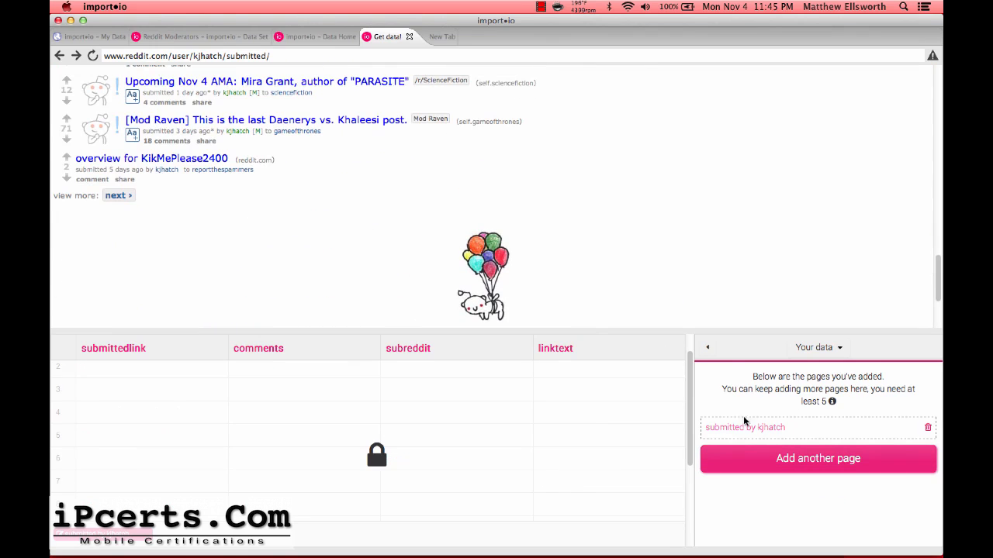
{"action": "left_click", "coordinate": [791, 470]}
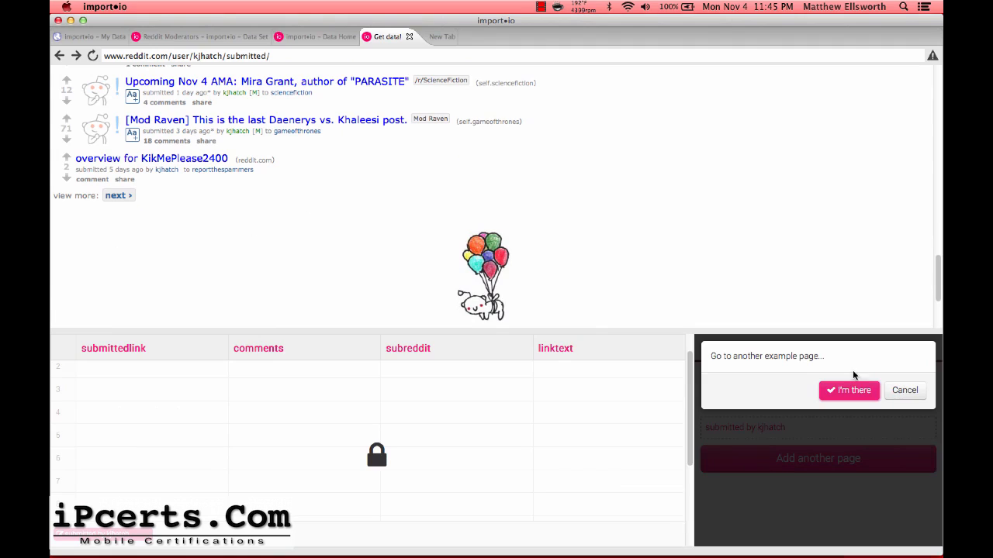
{"action": "left_click", "coordinate": [117, 196]}
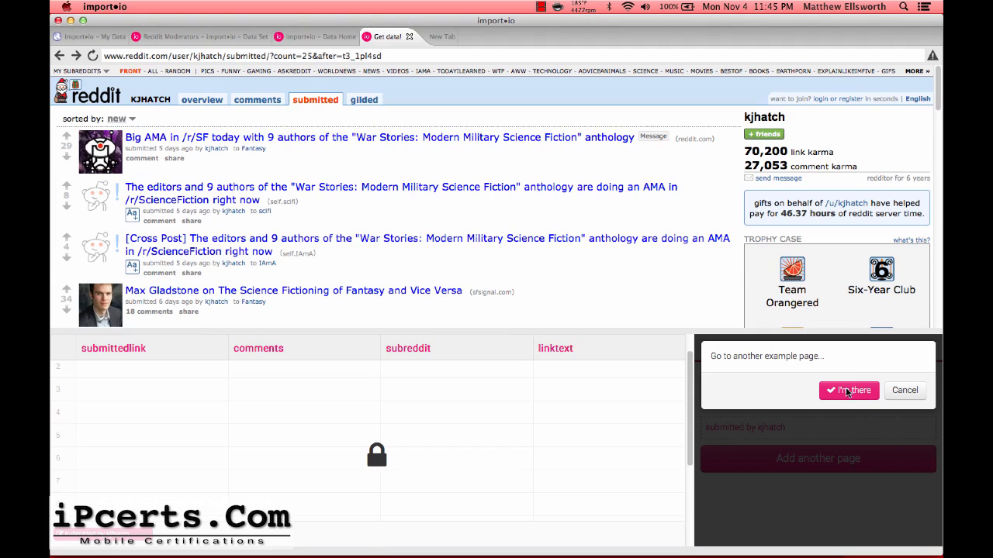
{"action": "left_click", "coordinate": [848, 391]}
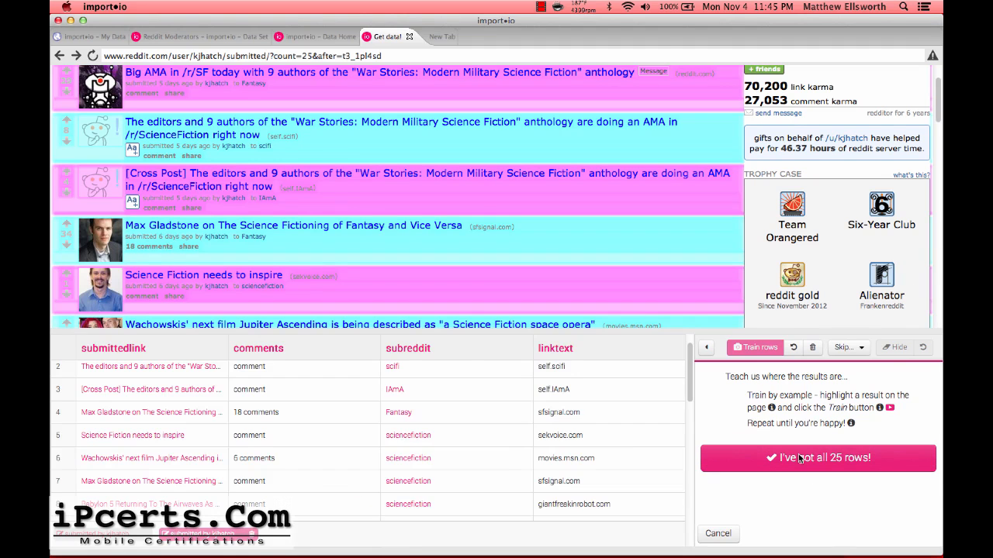
{"action": "left_click", "coordinate": [798, 458]}
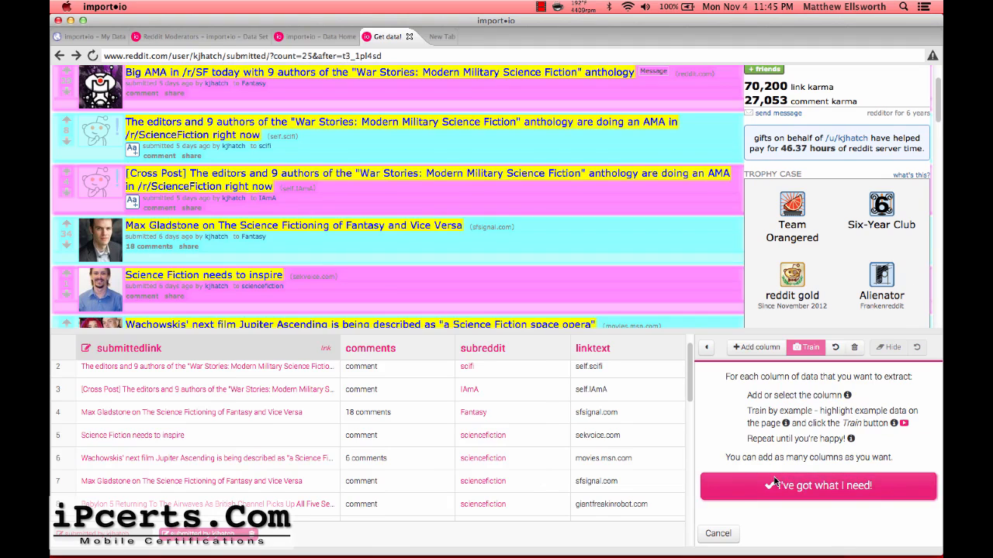
{"action": "left_click", "coordinate": [774, 483]}
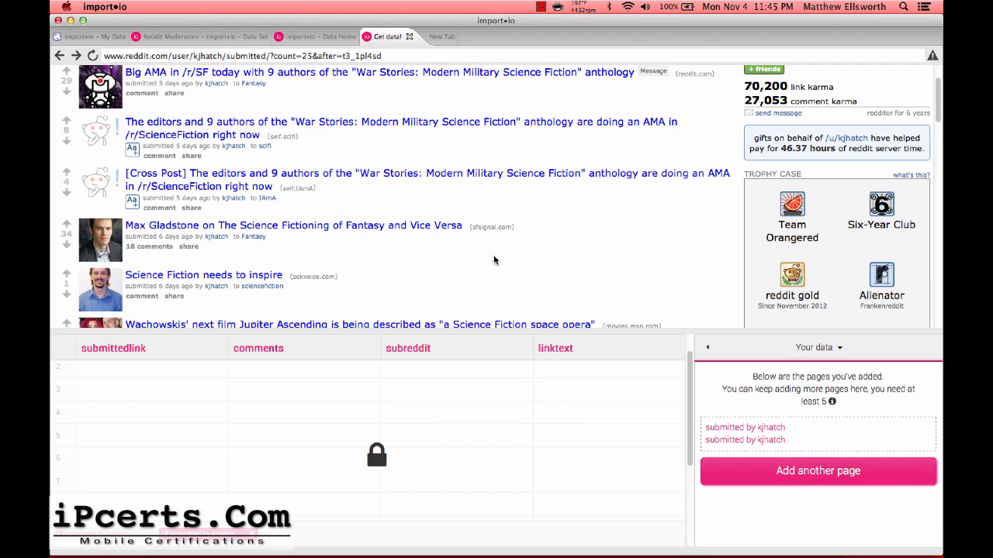
- Add the third page of submitted posts as an example page and accept all its rows
{"action": "scroll", "coordinate": [525, 274], "scroll_direction": "down", "scroll_amount": 15}
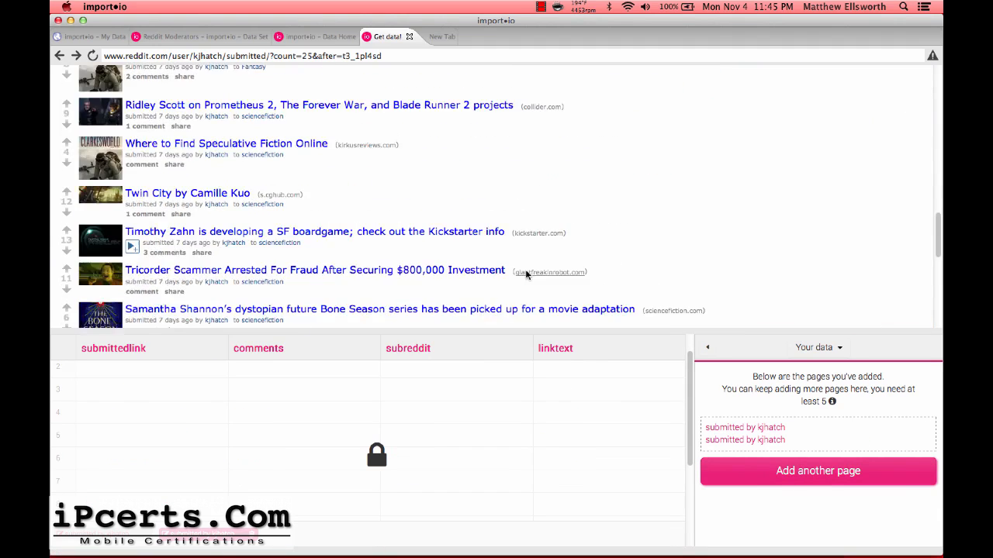
{"action": "left_click", "coordinate": [892, 463]}
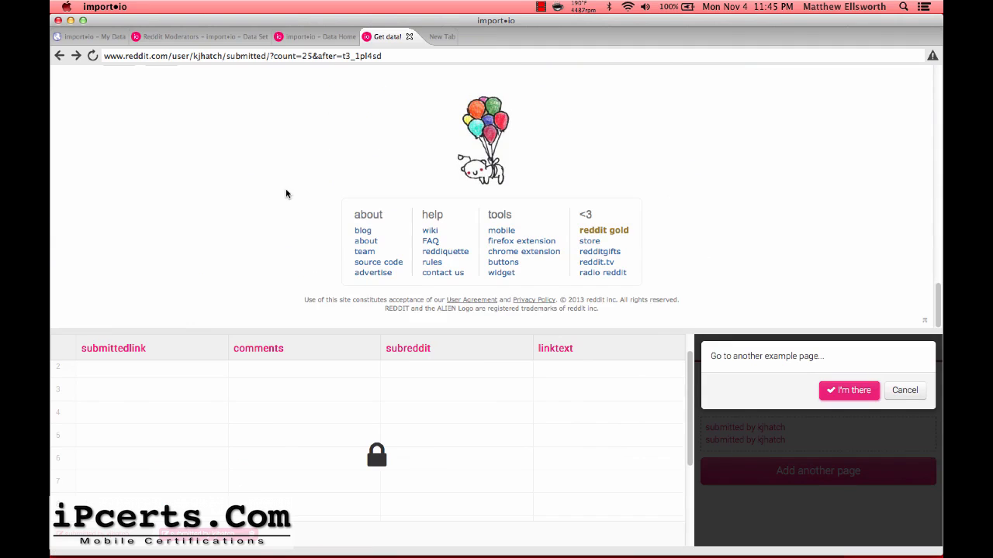
{"action": "scroll", "coordinate": [284, 193], "scroll_direction": "up", "scroll_amount": 5}
{"action": "scroll", "coordinate": [233, 233], "scroll_direction": "down", "scroll_amount": 1}
{"action": "left_click", "coordinate": [158, 242]}
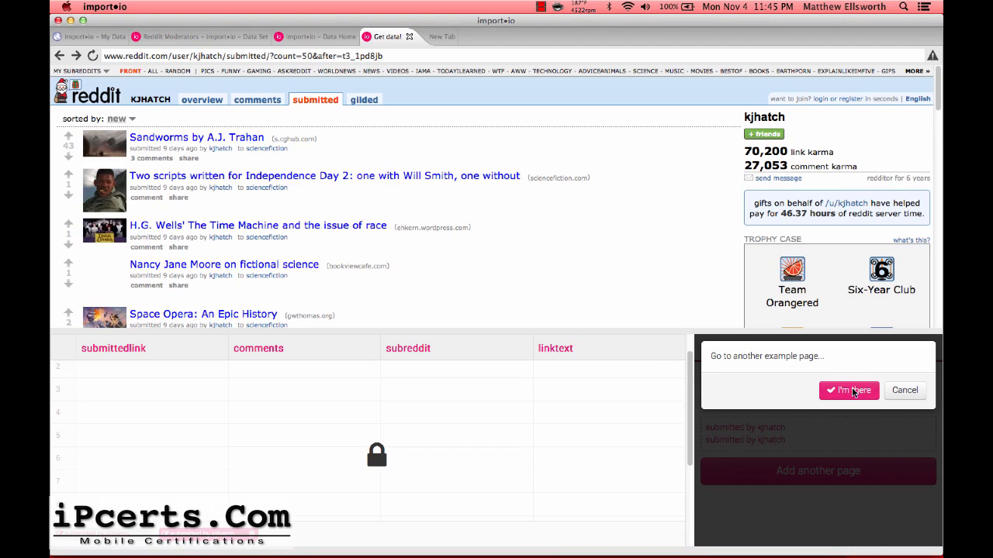
{"action": "left_click", "coordinate": [853, 390]}
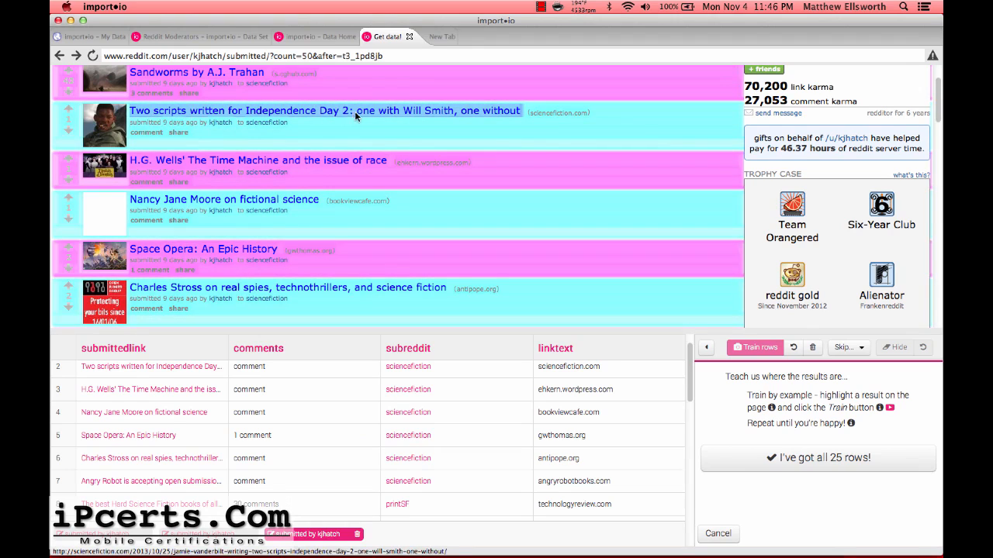
{"action": "left_click", "coordinate": [793, 460]}
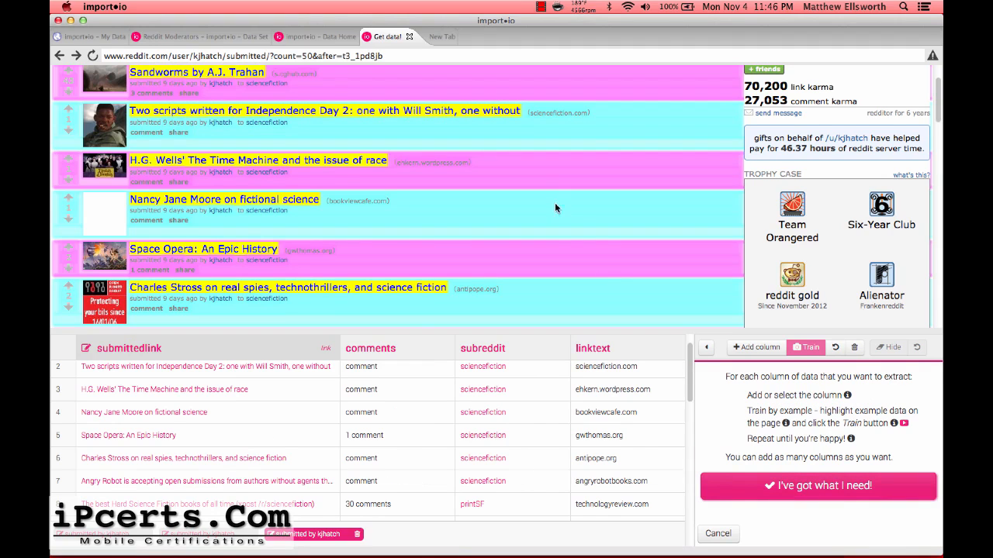
- Add the fourth page of submitted posts as an example page, accepting all its rows and the extracted columns
{"action": "scroll", "coordinate": [551, 194], "scroll_direction": "down", "scroll_amount": 10}
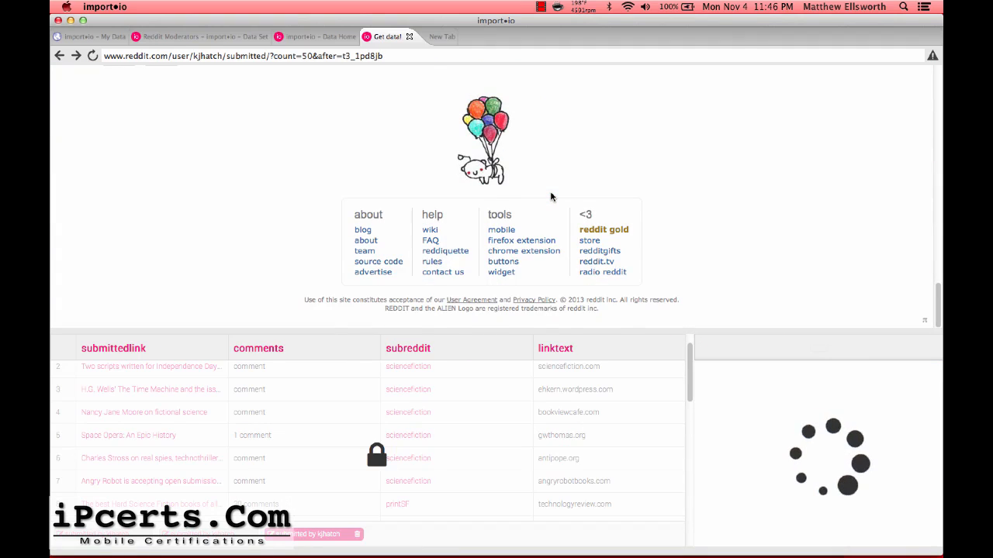
{"action": "scroll", "coordinate": [550, 196], "scroll_direction": "up", "scroll_amount": 2}
{"action": "scroll", "coordinate": [205, 158], "scroll_direction": "up", "scroll_amount": 1}
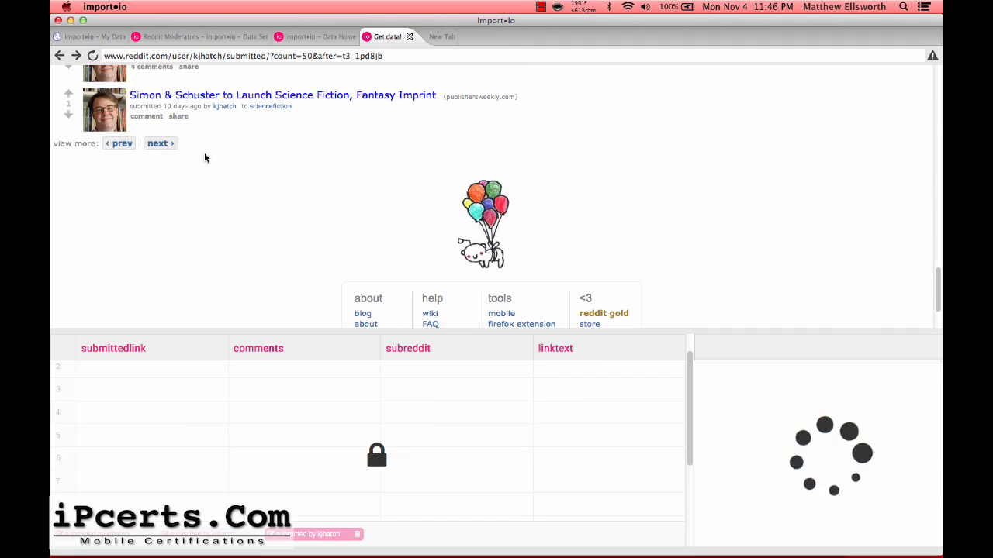
{"action": "left_click", "coordinate": [156, 145]}
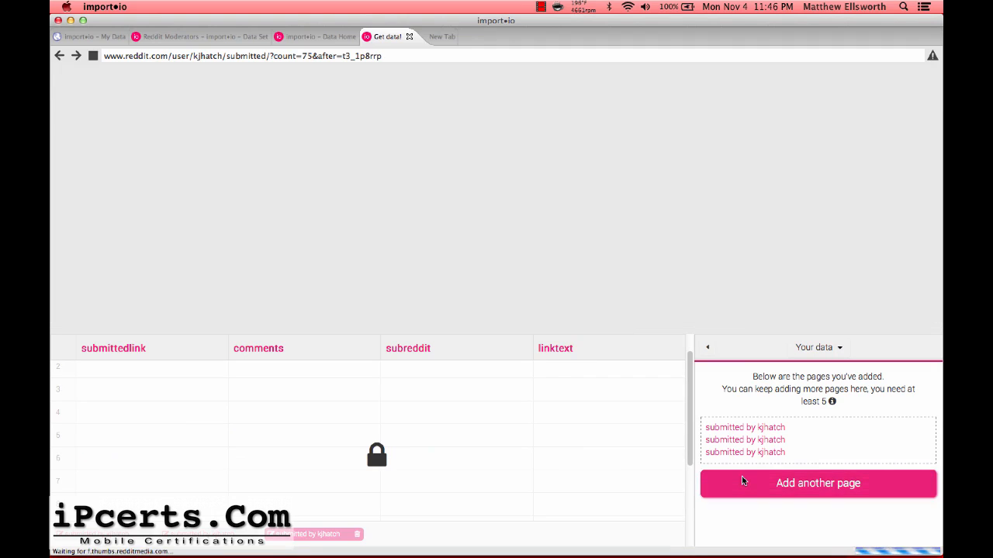
{"action": "left_click", "coordinate": [742, 481]}
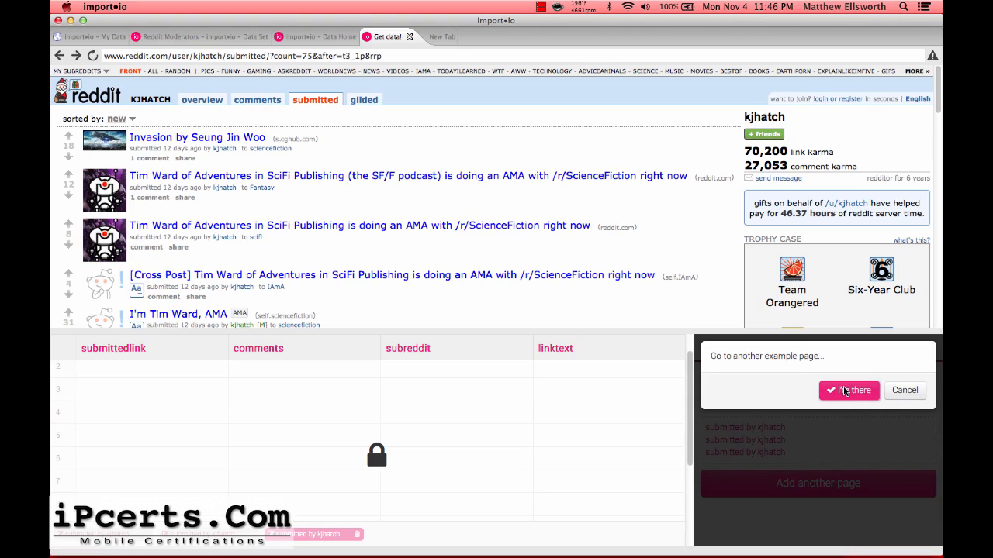
{"action": "left_click", "coordinate": [845, 391]}
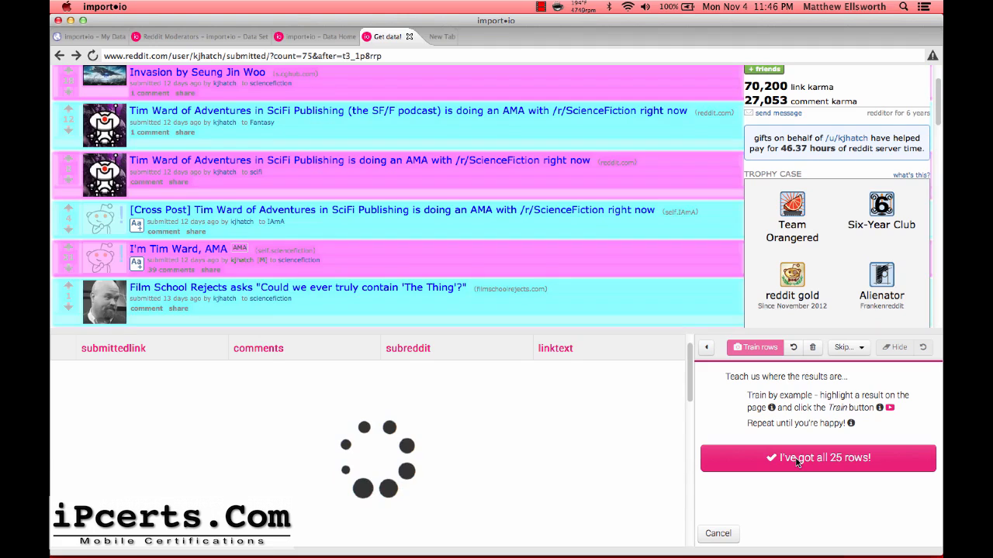
{"action": "left_click", "coordinate": [799, 461]}
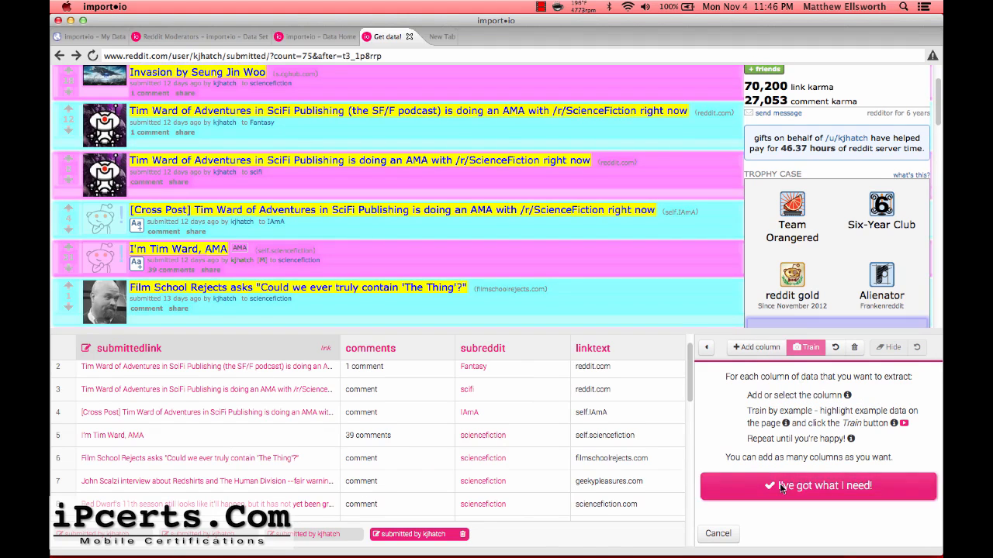
{"action": "left_click", "coordinate": [781, 487]}
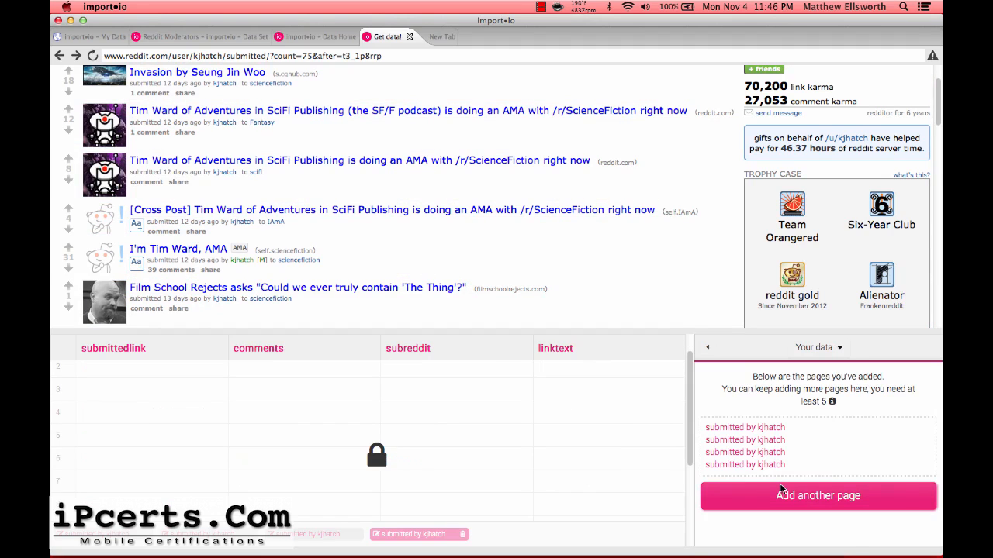
- Add the fifth page of submitted posts as an example page, accepting all its extracted rows and columns
{"action": "scroll", "coordinate": [592, 213], "scroll_direction": "down", "scroll_amount": 15}
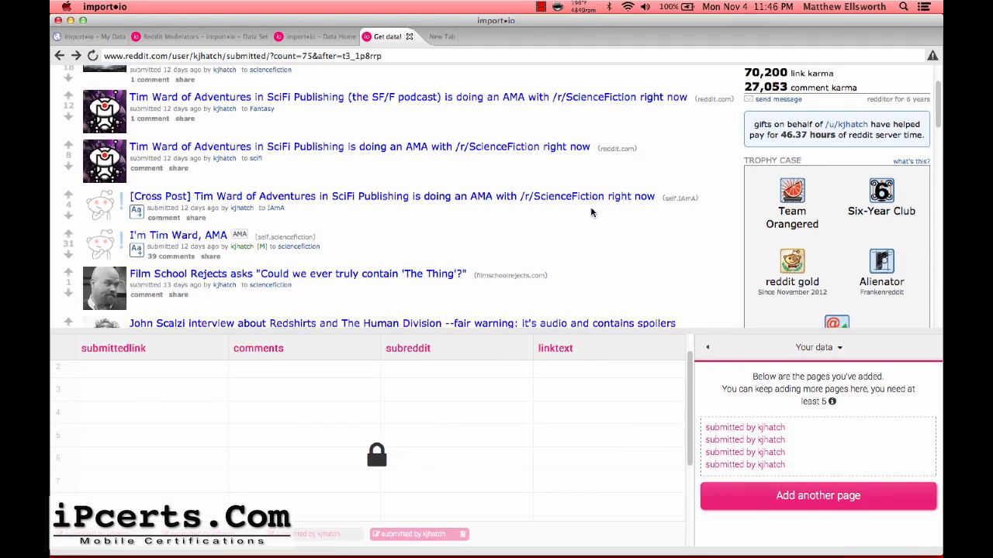
{"action": "scroll", "coordinate": [591, 213], "scroll_direction": "up", "scroll_amount": 5}
{"action": "left_click", "coordinate": [158, 218]}
{"action": "left_click", "coordinate": [776, 500]}
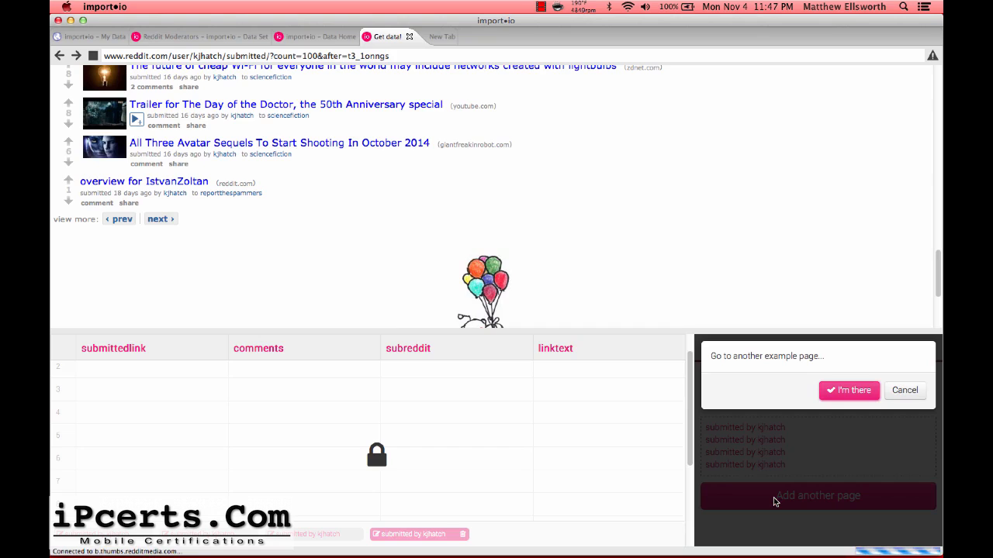
{"action": "left_click", "coordinate": [849, 390]}
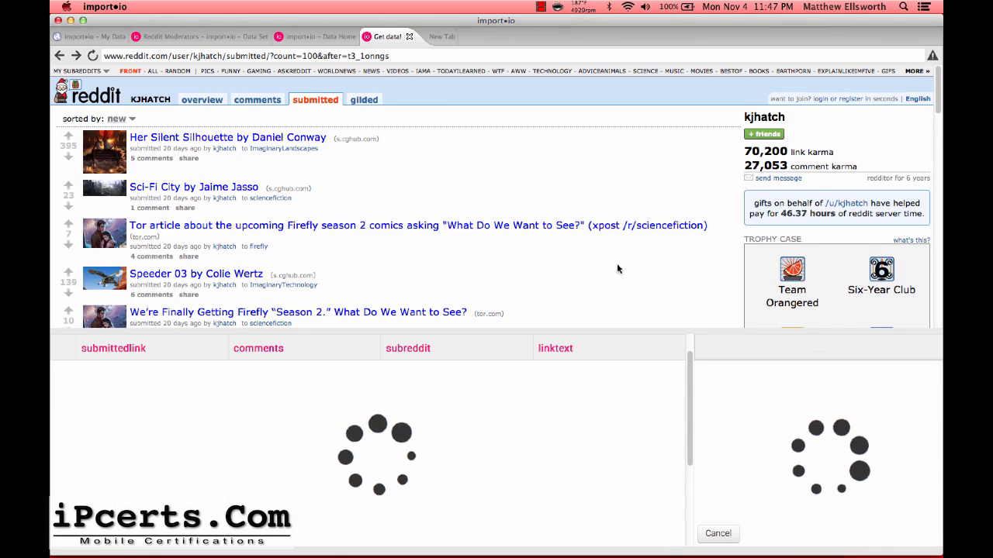
{"action": "left_click", "coordinate": [780, 458]}
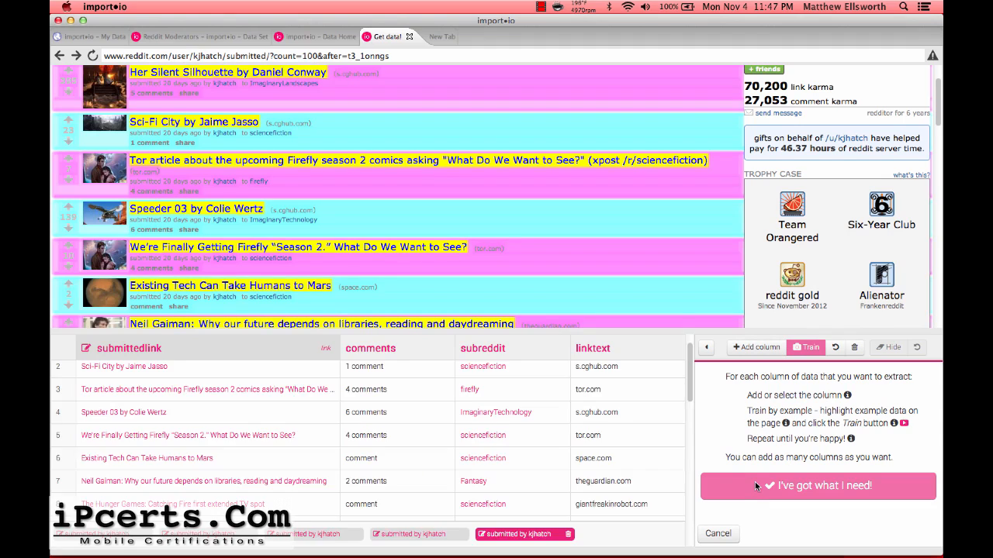
{"action": "left_click", "coordinate": [755, 482]}
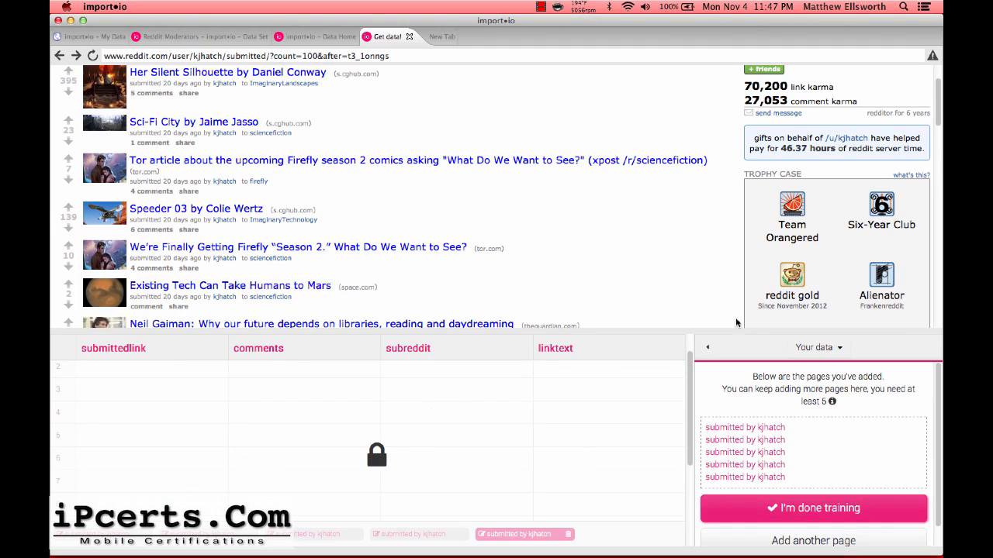
- Finish the training and upload the crawler under the name Reddit Moderator Submissions
{"action": "left_click", "coordinate": [823, 508]}
{"action": "left_click", "coordinate": [810, 432]}
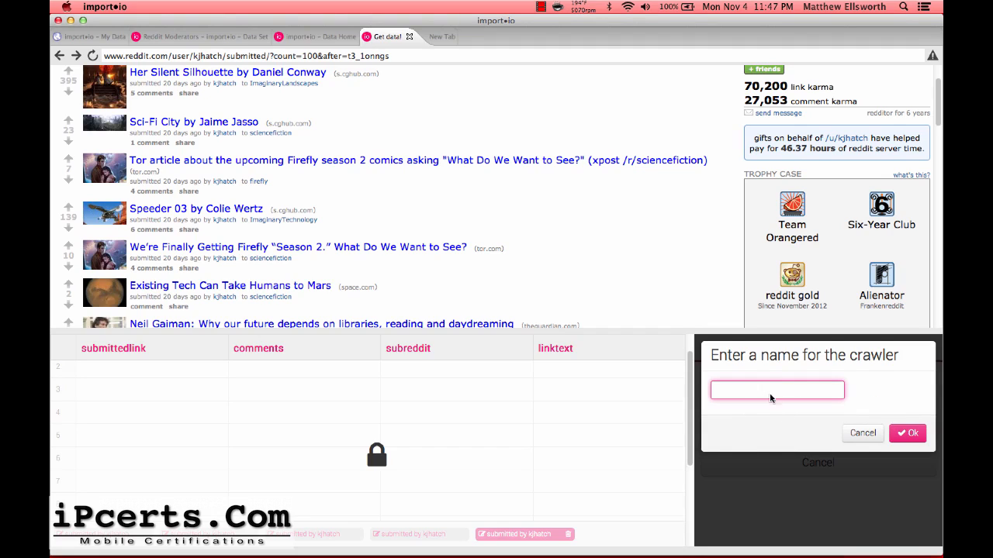
{"action": "type", "text": "Mod"}
{"action": "type", "text": "dit Moder"}
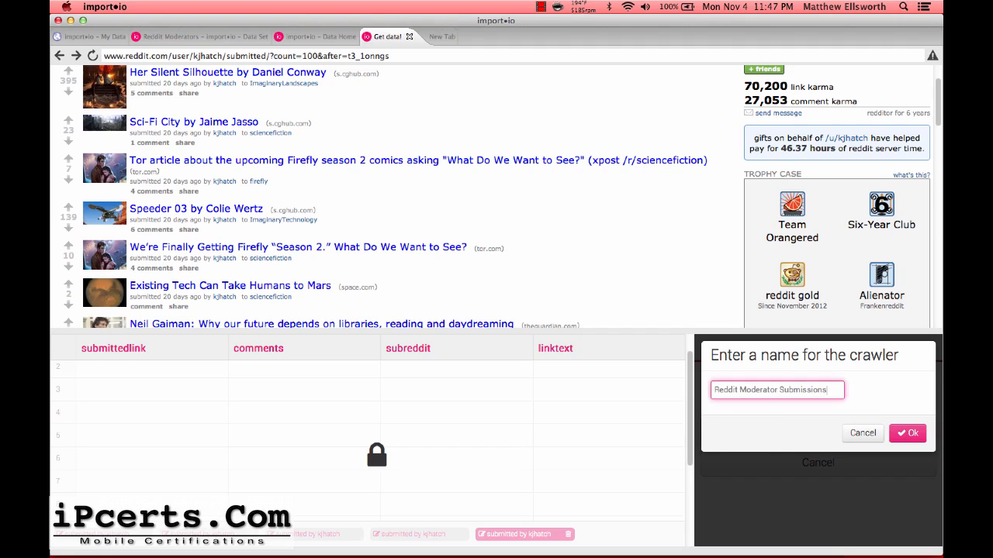
{"action": "left_click", "coordinate": [906, 432]}
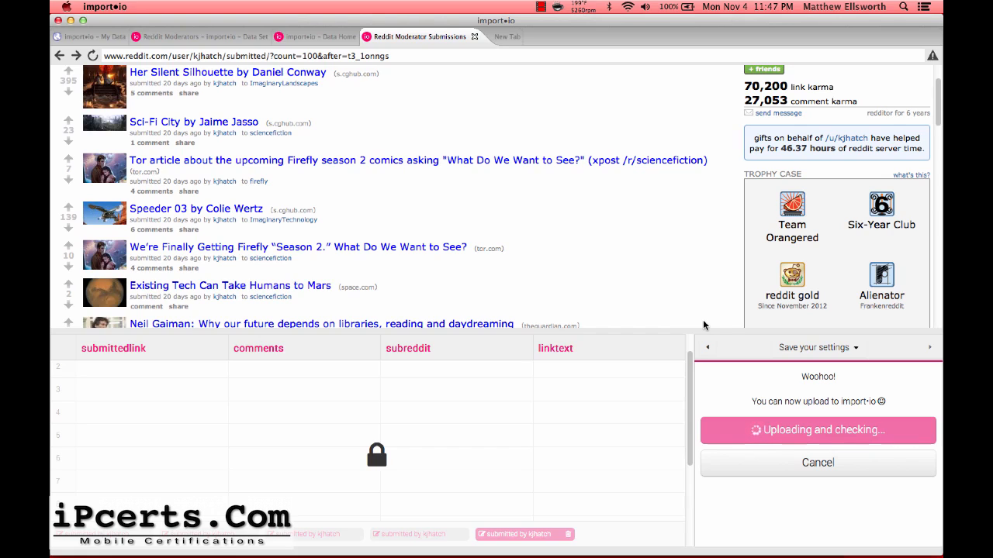
- Switch to redditmods.csv in Excel and widen the empty column beside the highlighted gameofthrones rows
{"action": "key", "text": "super+Tab"}
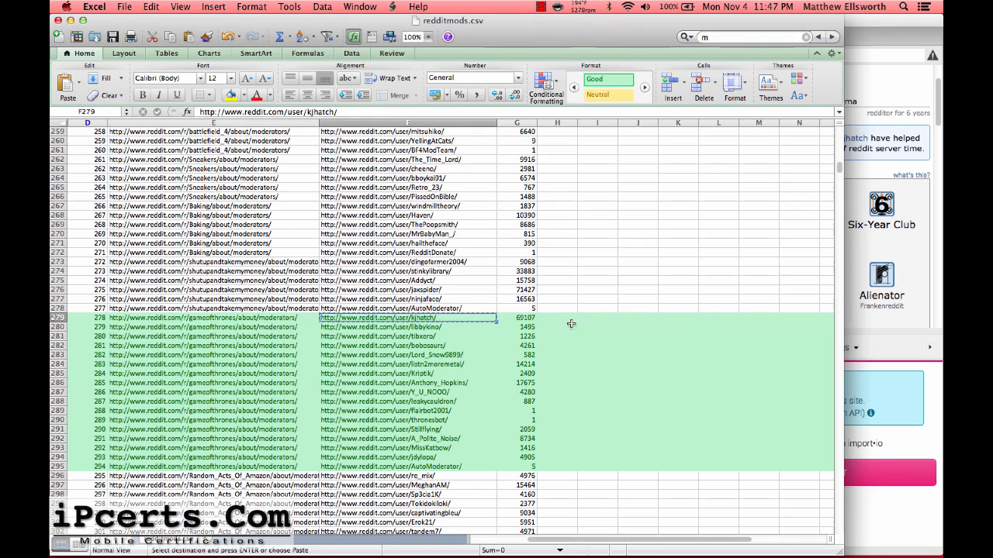
{"action": "left_click", "coordinate": [560, 317]}
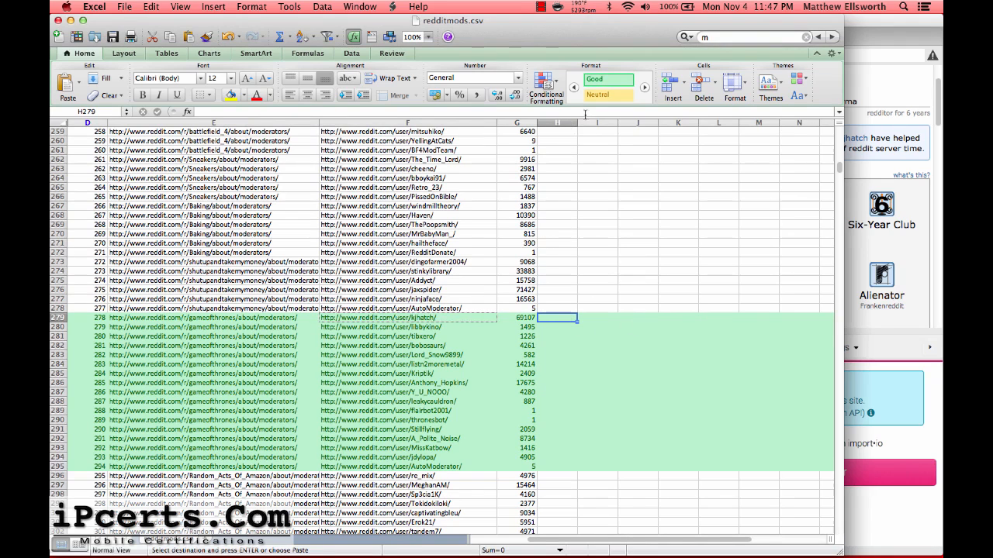
{"action": "left_click_drag", "start_coordinate": [577, 123], "coordinate": [688, 123]}
- In I279, build the first moderator's submissions URL with the formula =CONCATENATE(F279, "submitted/")
{"action": "left_click", "coordinate": [572, 316]}
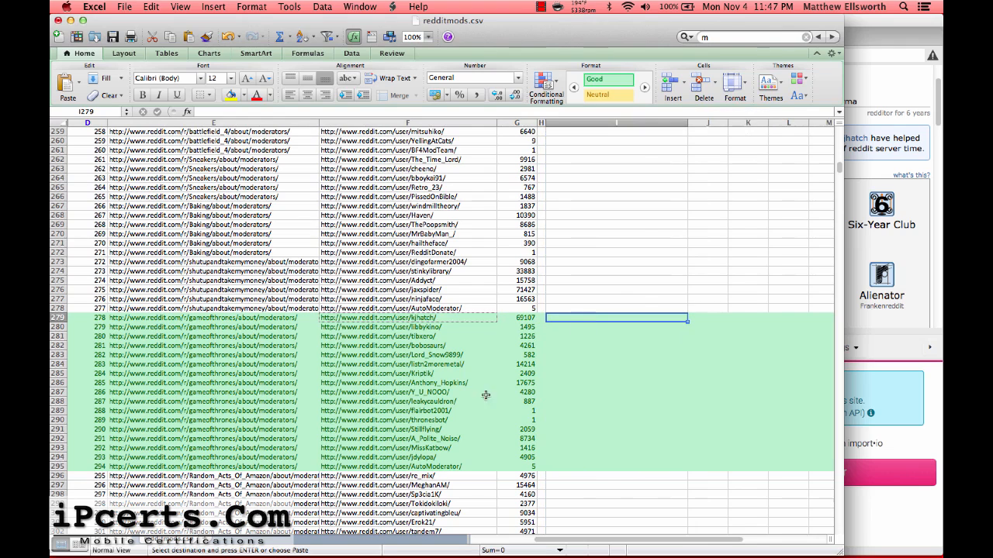
{"action": "type", "text": "=Con"}
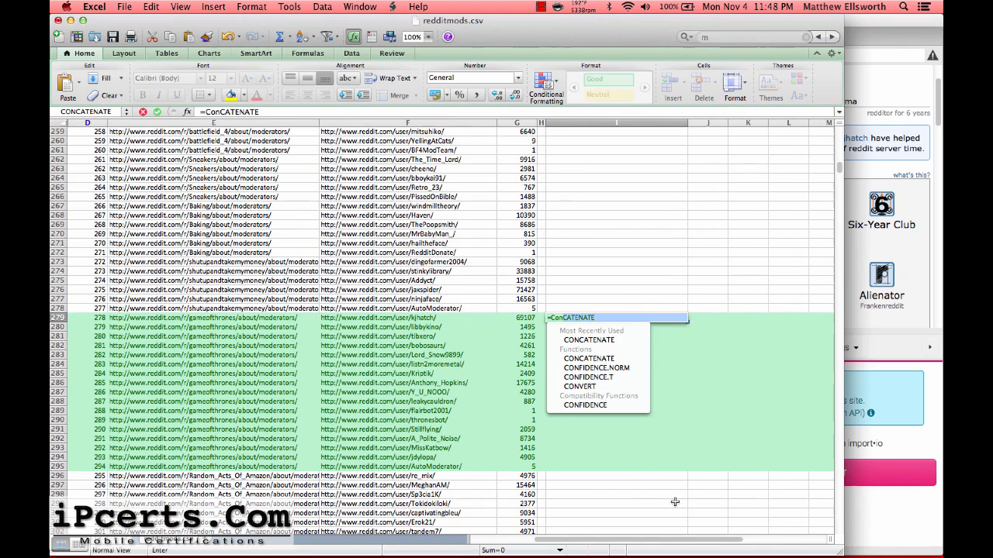
{"action": "key", "text": "Return"}
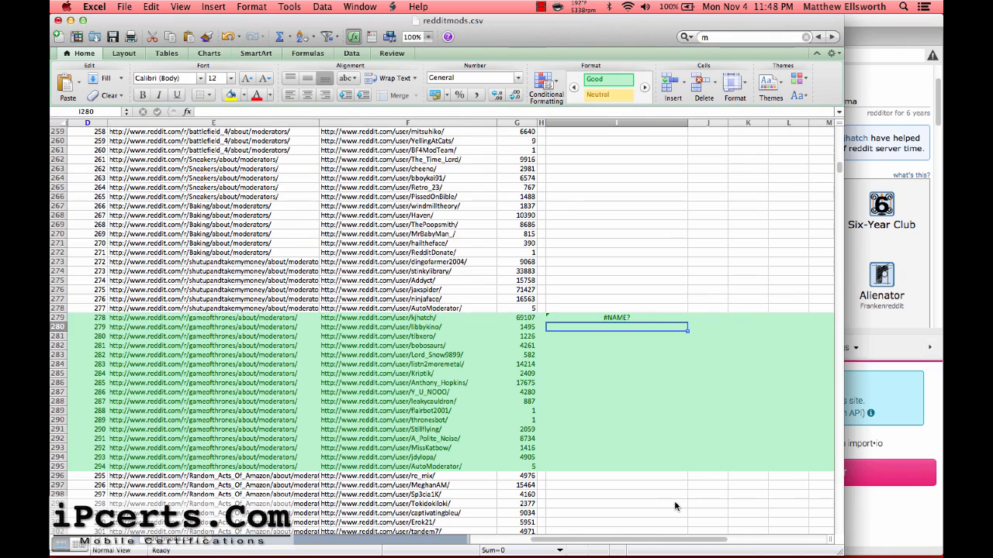
{"action": "key", "text": "Up"}
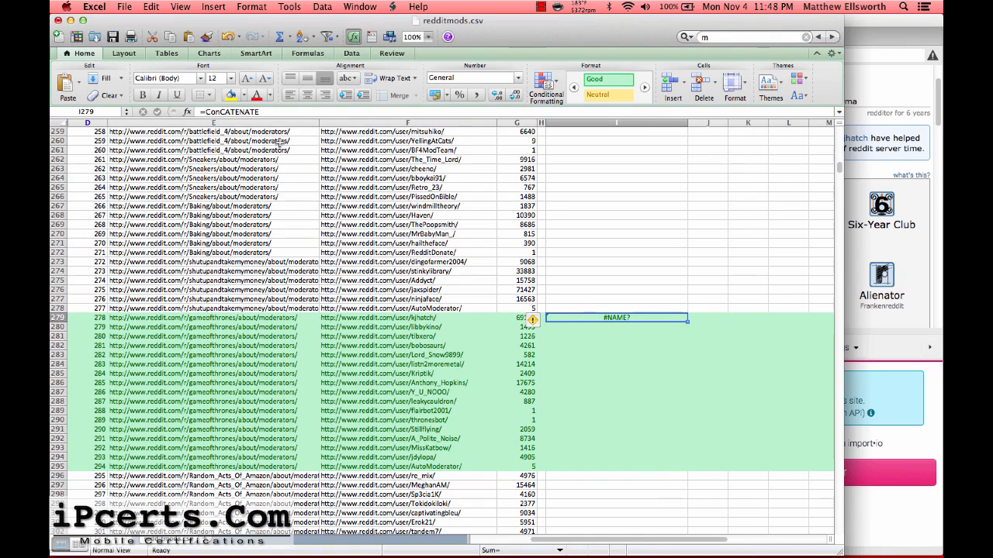
{"action": "left_click", "coordinate": [278, 111]}
{"action": "type", "text": "("}
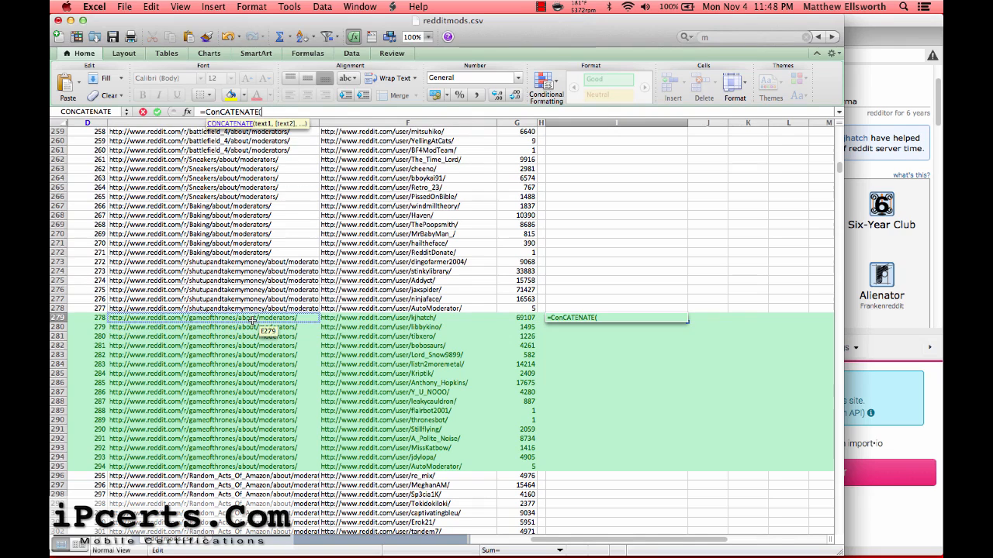
{"action": "left_click", "coordinate": [360, 318]}
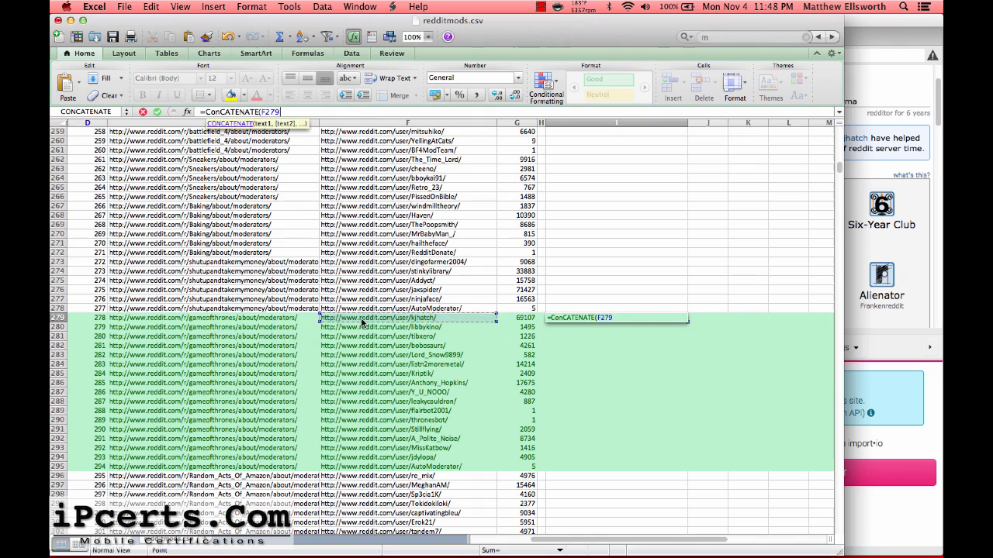
{"action": "left_click", "coordinate": [632, 318]}
{"action": "type", "text": ", \"submitted/"}
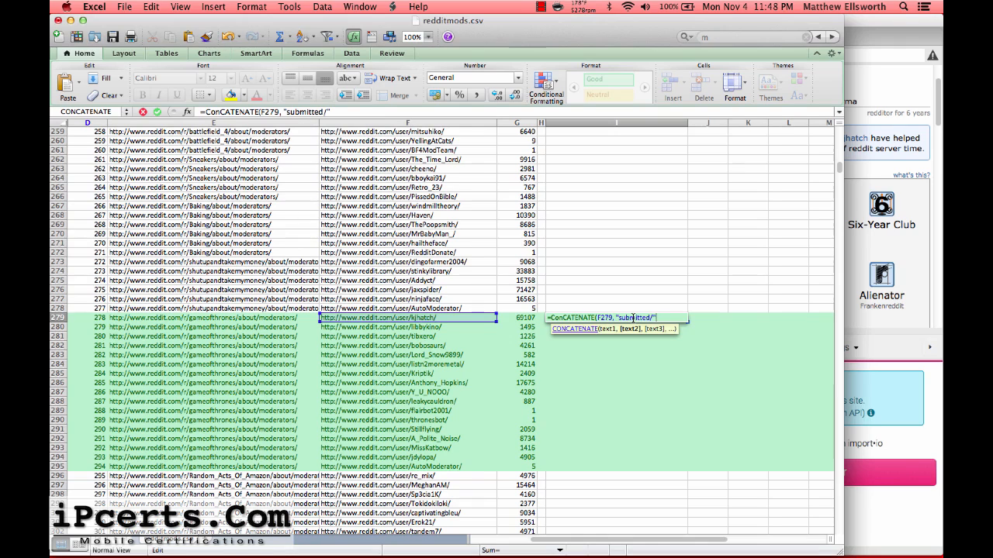
{"action": "key", "text": "Return"}
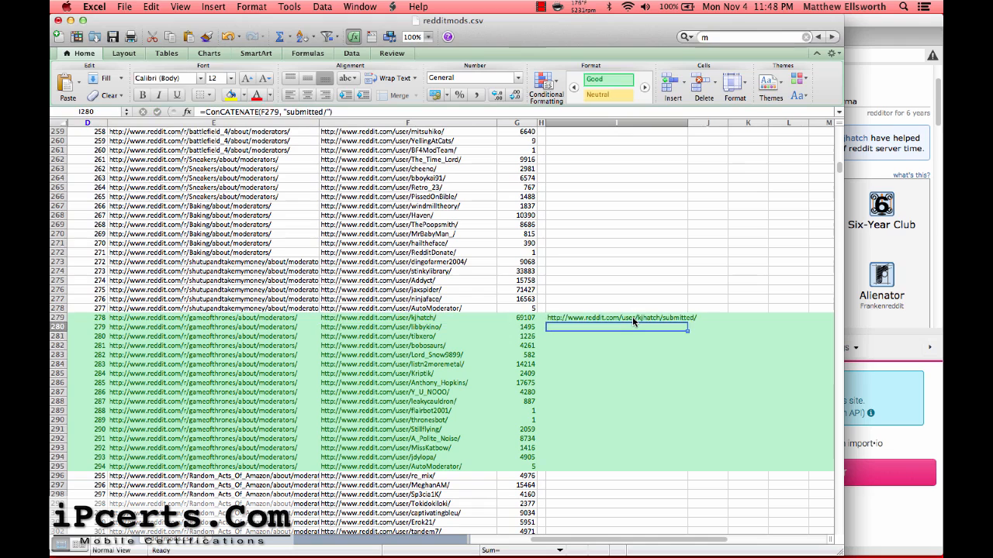
- Fill the URL formula from I279 down through I295 for all highlighted gameofthrones moderators
{"action": "left_click", "coordinate": [873, 36]}
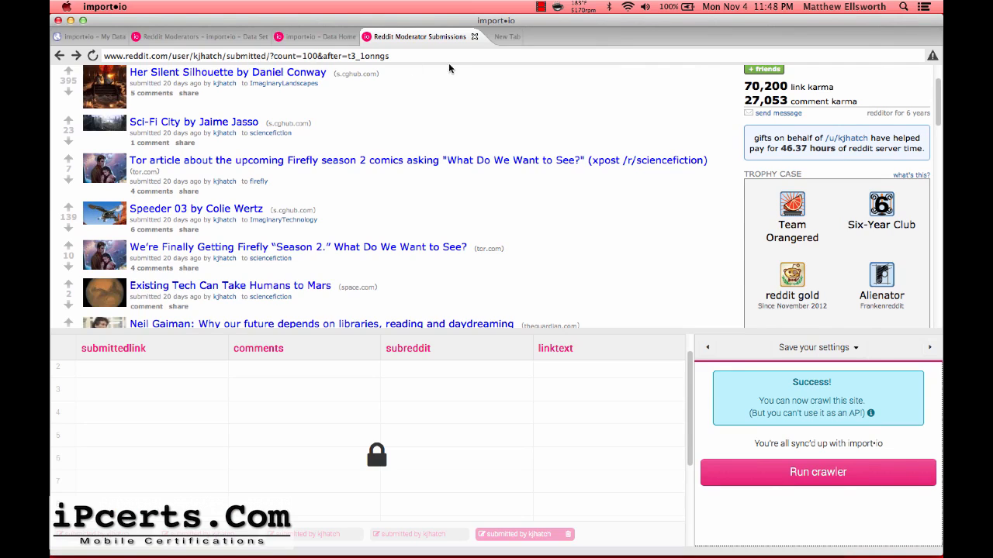
{"action": "key", "text": "super+Tab"}
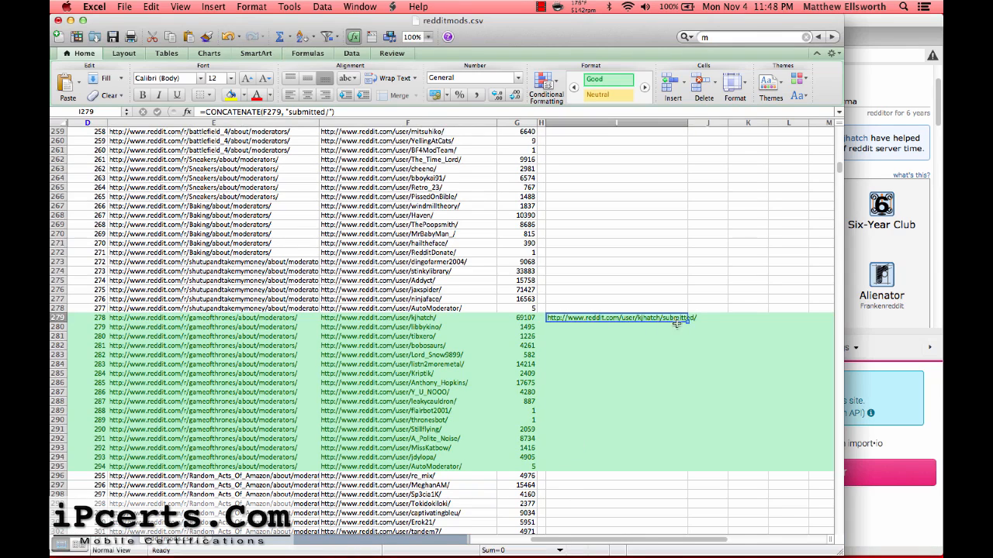
{"action": "left_click_drag", "start_coordinate": [688, 323], "coordinate": [671, 470]}
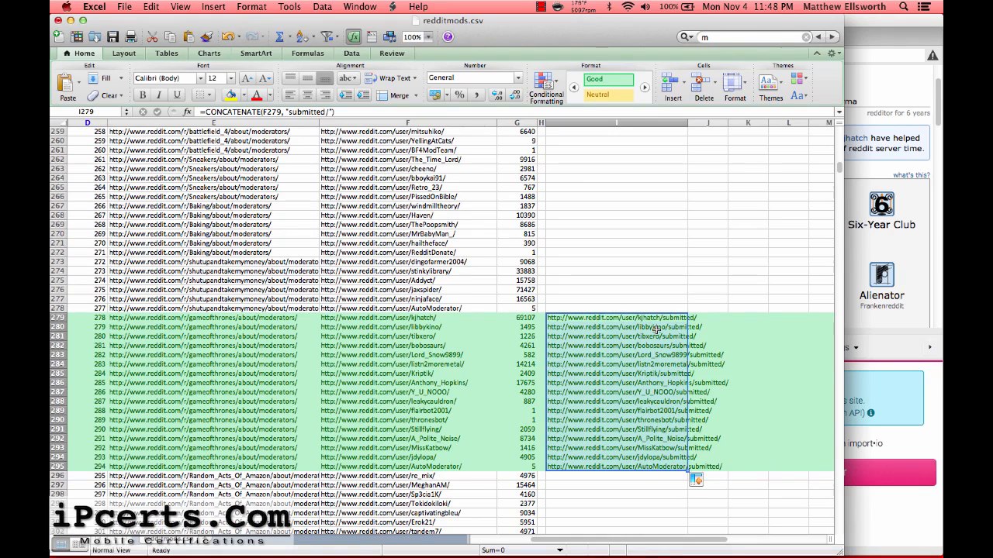
- Switch to import.io, open the run setup of the uploaded crawler and enable its Advanced settings
{"action": "left_click", "coordinate": [915, 392]}
{"action": "left_click", "coordinate": [848, 473]}
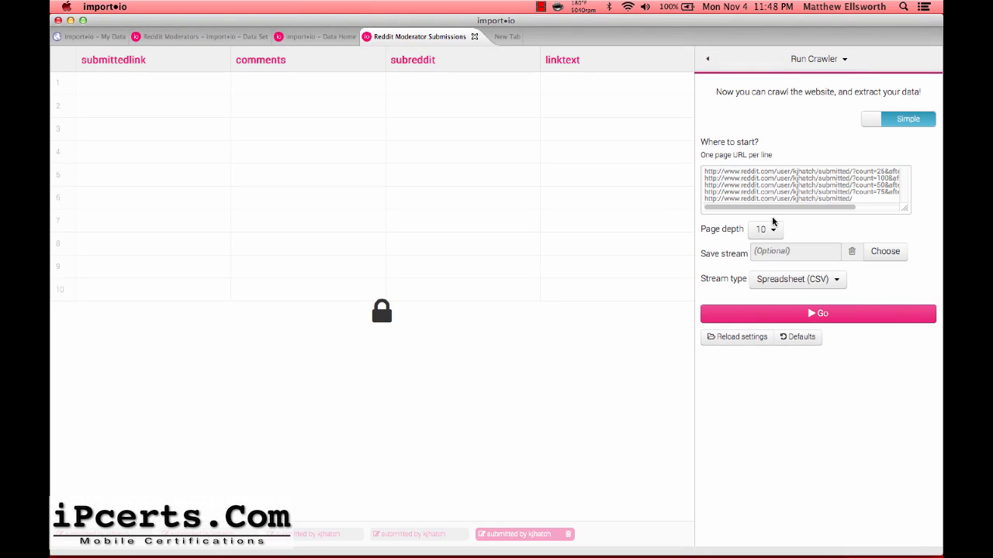
{"action": "left_click", "coordinate": [877, 116]}
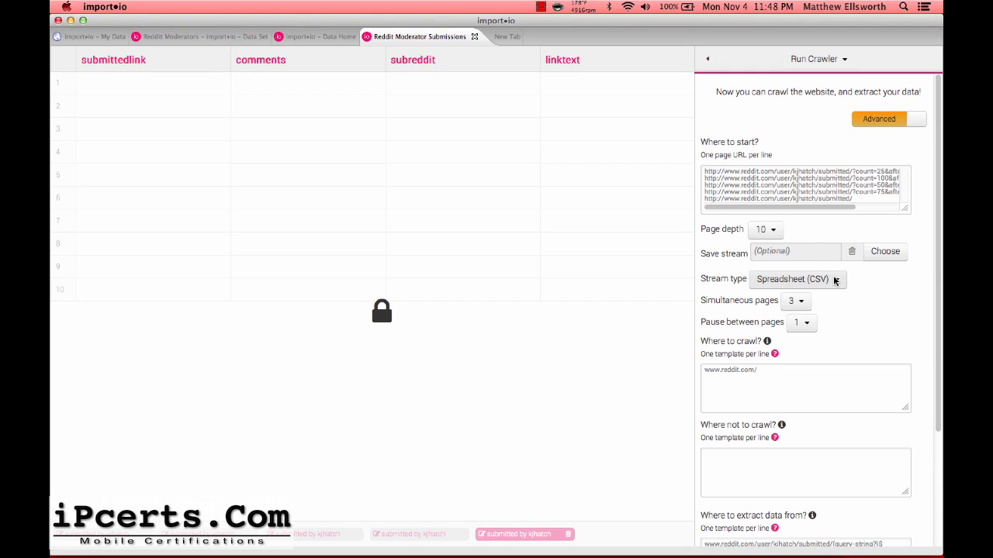
{"action": "scroll", "coordinate": [782, 378], "scroll_direction": "down", "scroll_amount": 5}
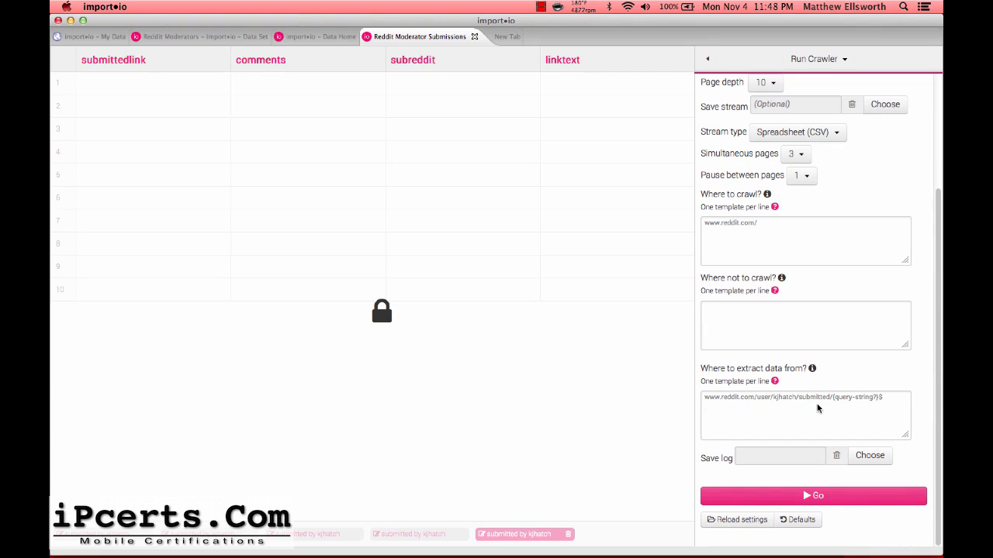
{"action": "double_click", "coordinate": [783, 398]}
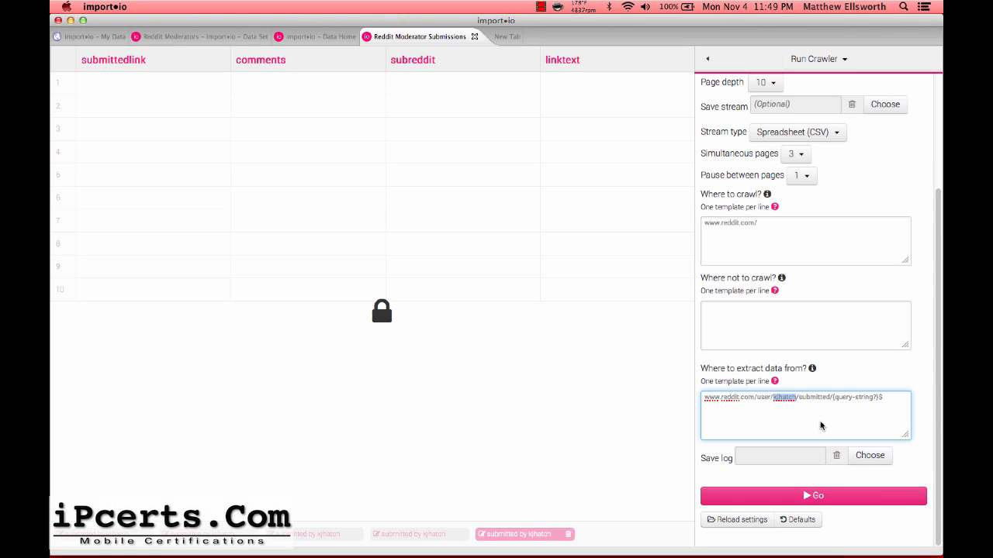
{"action": "type", "text": "{}"}
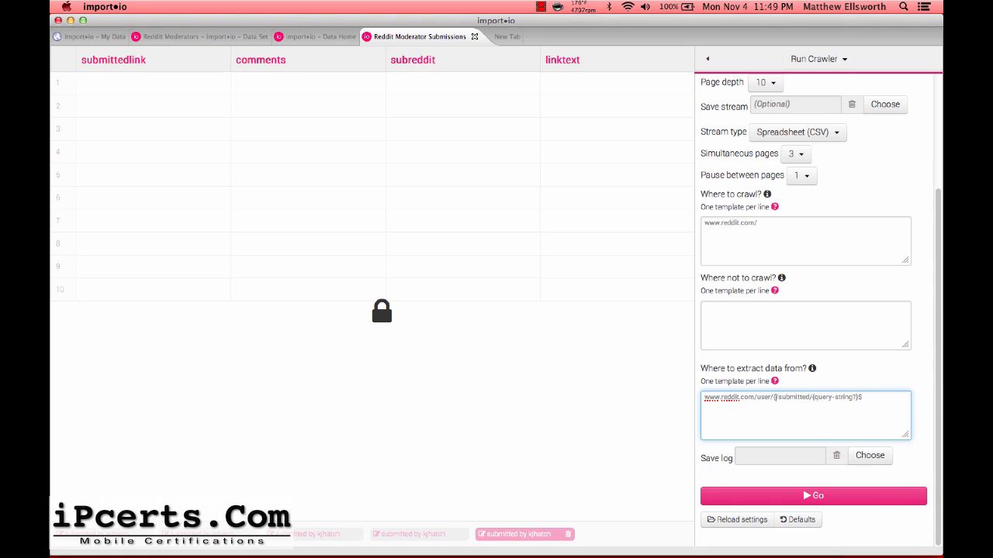
{"action": "type", "text": "any}"}
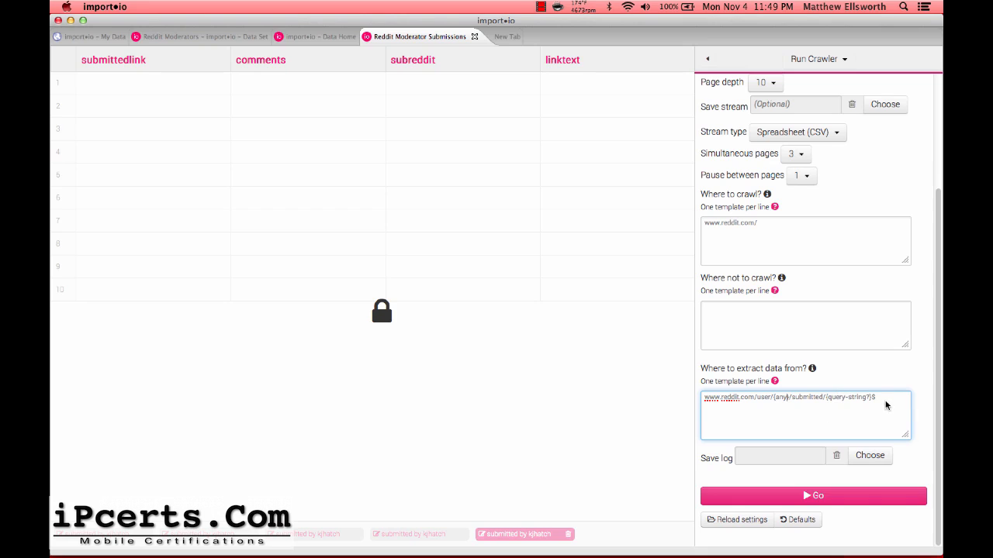
- Replace the crawler's start URLs with the moderators' submitted-page URLs from column I of the spreadsheet
{"action": "scroll", "coordinate": [800, 232], "scroll_direction": "up", "scroll_amount": 4}
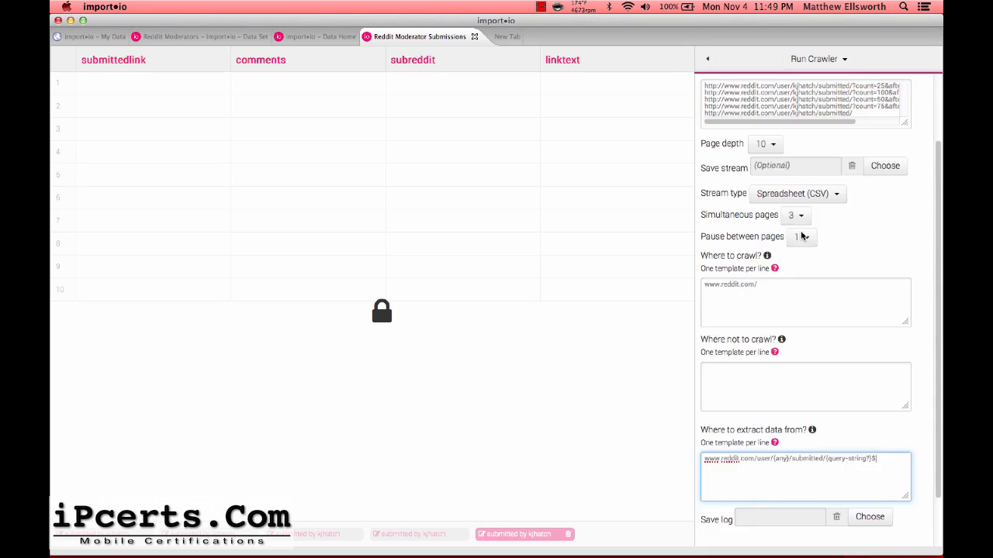
{"action": "left_click", "coordinate": [859, 200]}
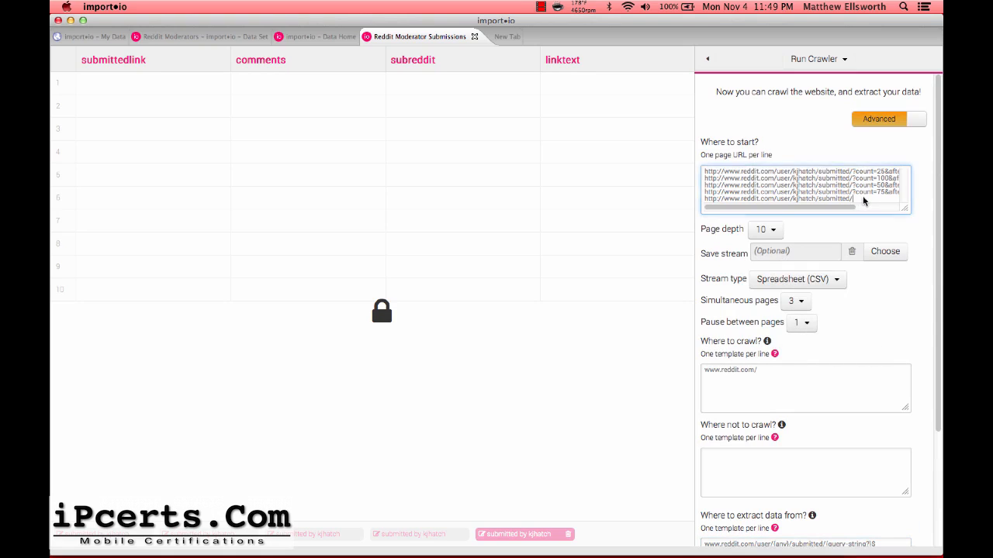
{"action": "key", "text": "super+a"}
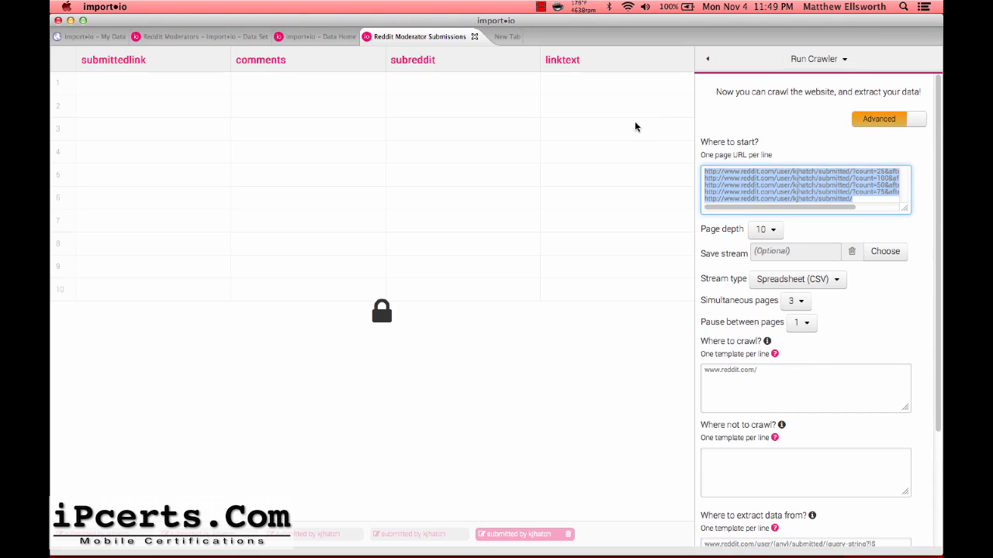
{"action": "key", "text": "super+v"}
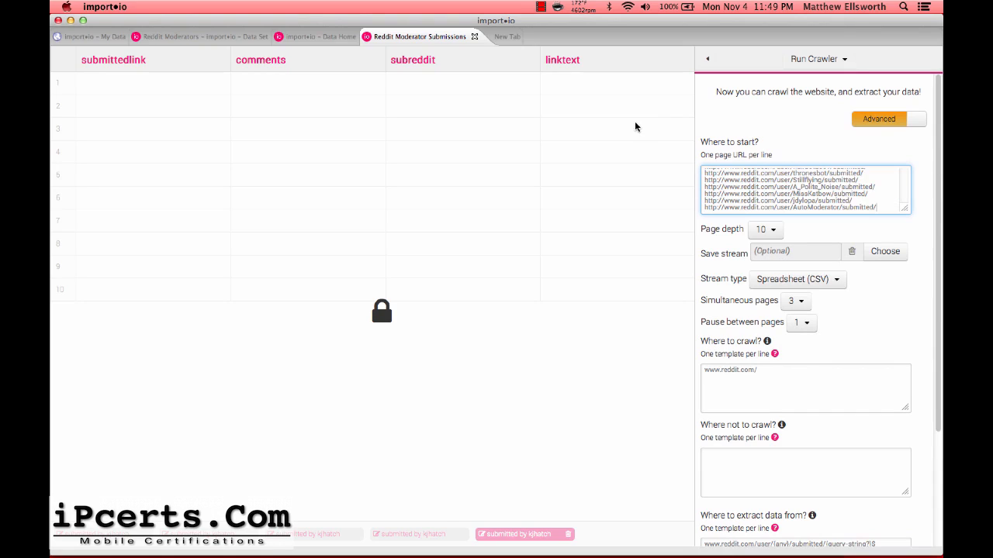
{"action": "scroll", "coordinate": [821, 206], "scroll_direction": "up", "scroll_amount": 5}
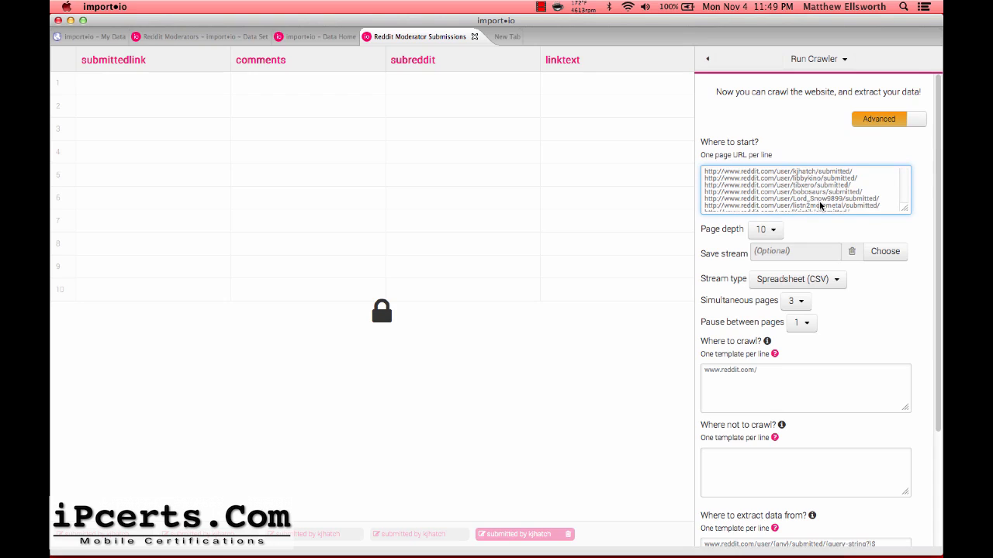
{"action": "left_click", "coordinate": [782, 399]}
{"action": "key", "text": "super+a"}
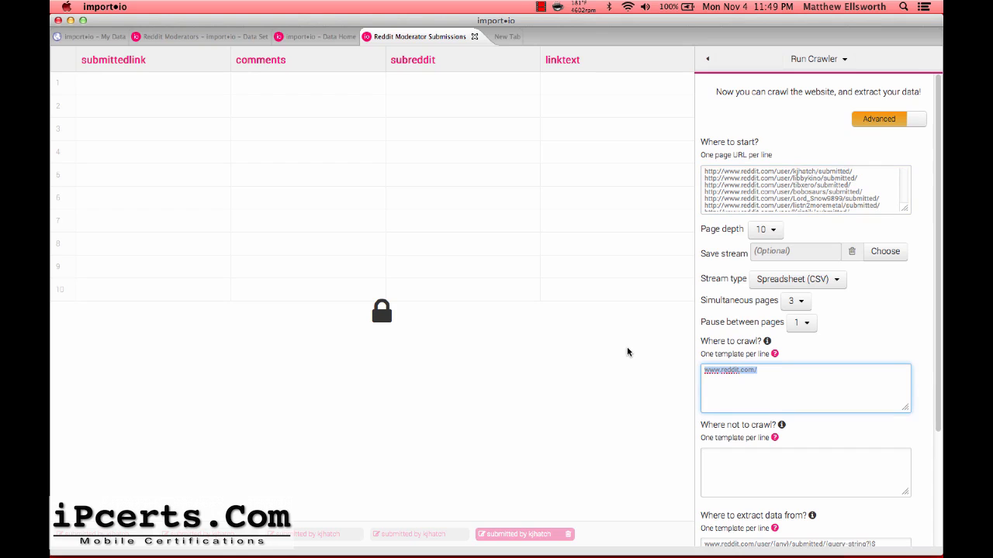
{"action": "key", "text": "super+v"}
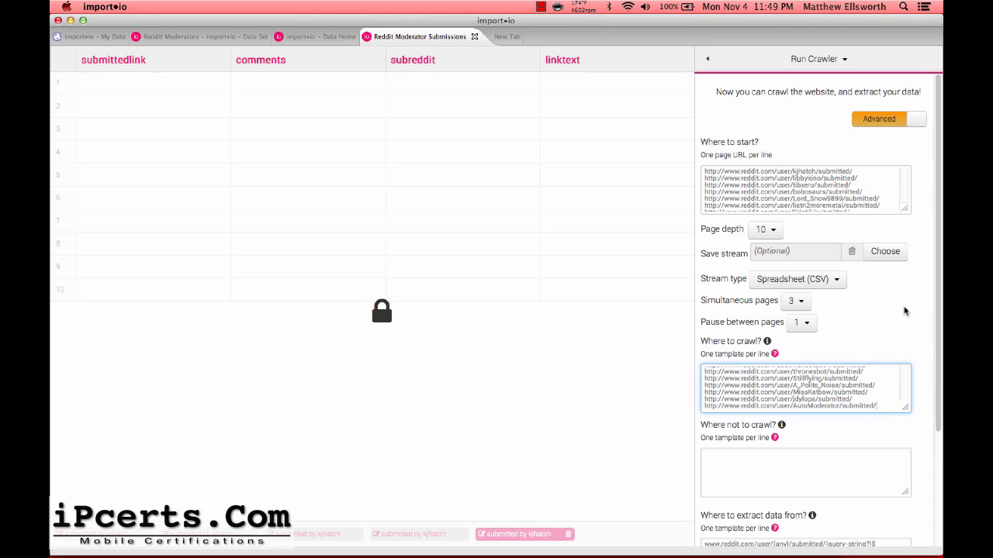
{"action": "scroll", "coordinate": [904, 311], "scroll_direction": "down", "scroll_amount": 3}
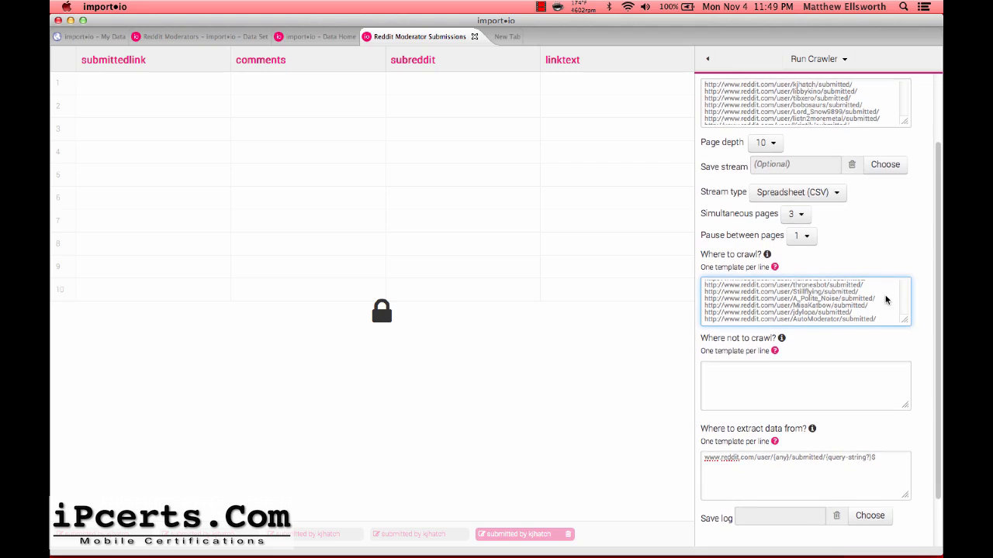
{"action": "scroll", "coordinate": [886, 297], "scroll_direction": "down", "scroll_amount": 1}
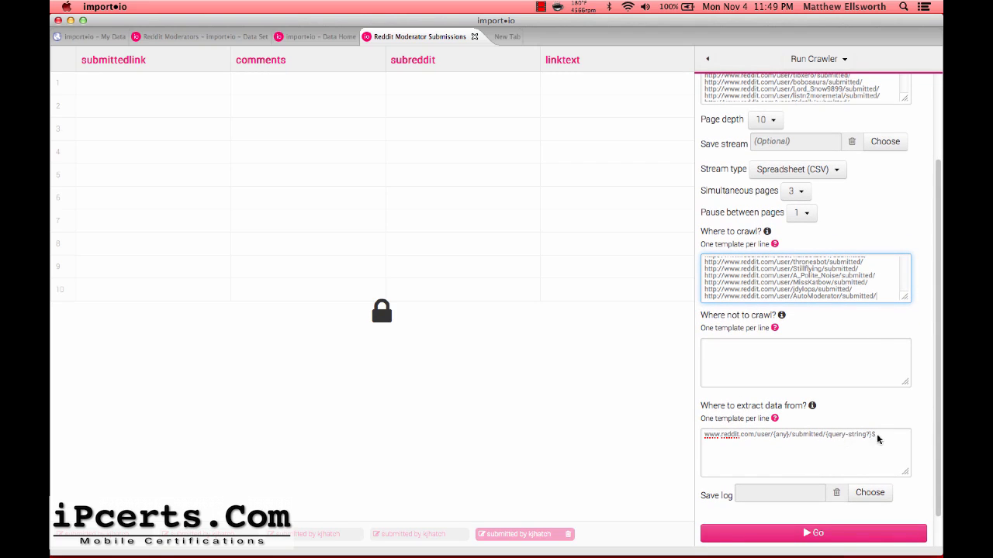
{"action": "left_click_drag", "start_coordinate": [827, 436], "coordinate": [689, 434]}
{"action": "key", "text": "super+c"}
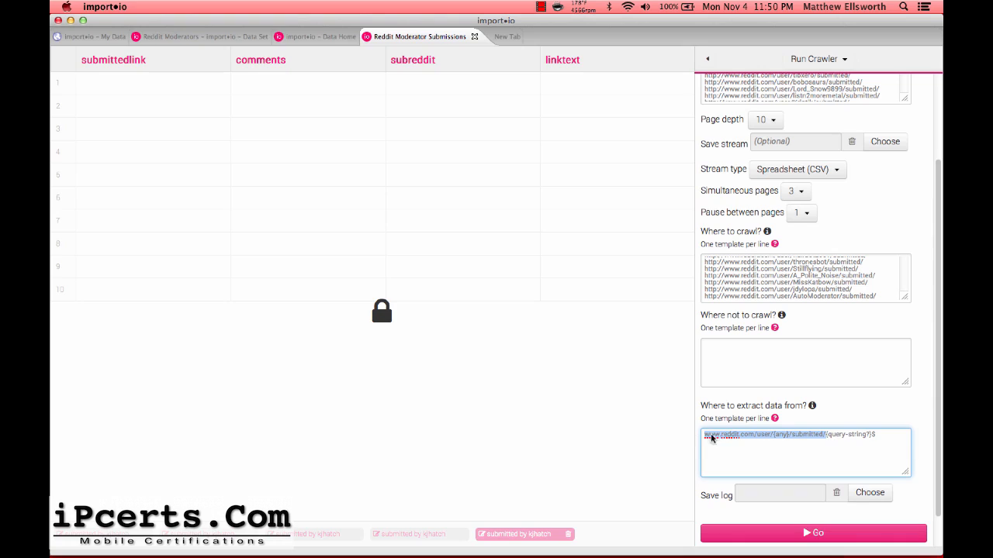
{"action": "left_click", "coordinate": [713, 442]}
{"action": "key", "text": "Return"}
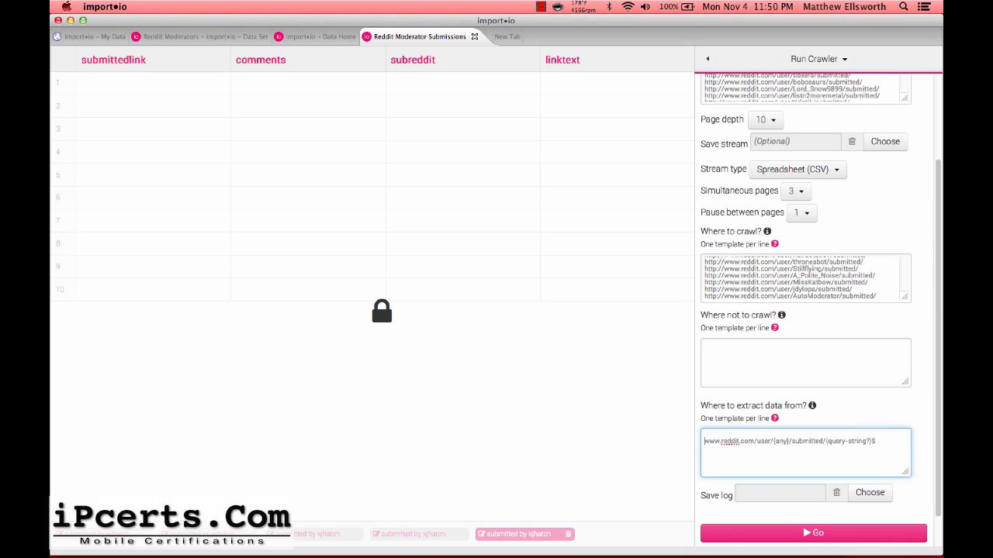
{"action": "key", "text": "super+v"}
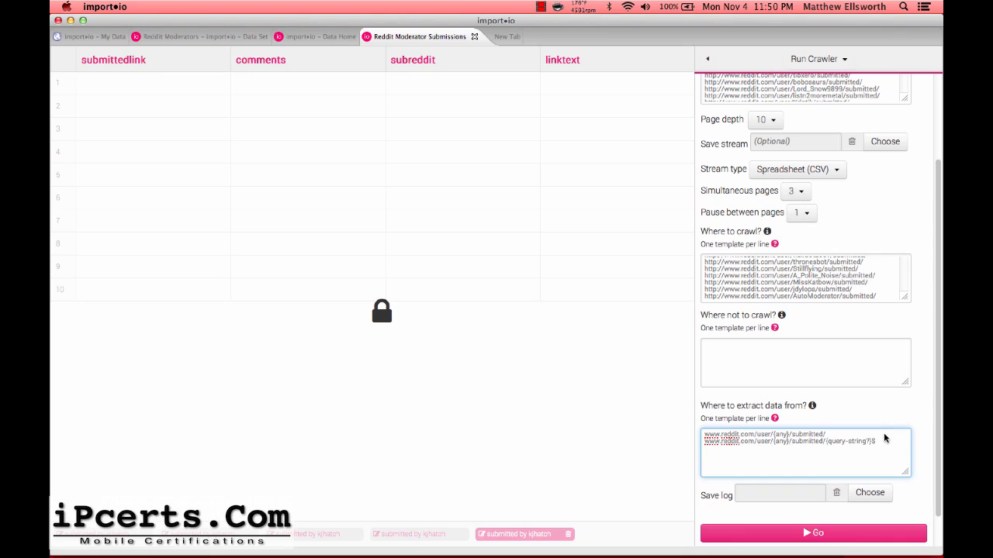
- Review the crawl settings, including the URL templates and the choices for stream type, simultaneous pages and page depth
{"action": "scroll", "coordinate": [900, 396], "scroll_direction": "up", "scroll_amount": 5}
{"action": "scroll", "coordinate": [832, 181], "scroll_direction": "down", "scroll_amount": 5}
{"action": "scroll", "coordinate": [833, 181], "scroll_direction": "up", "scroll_amount": 5}
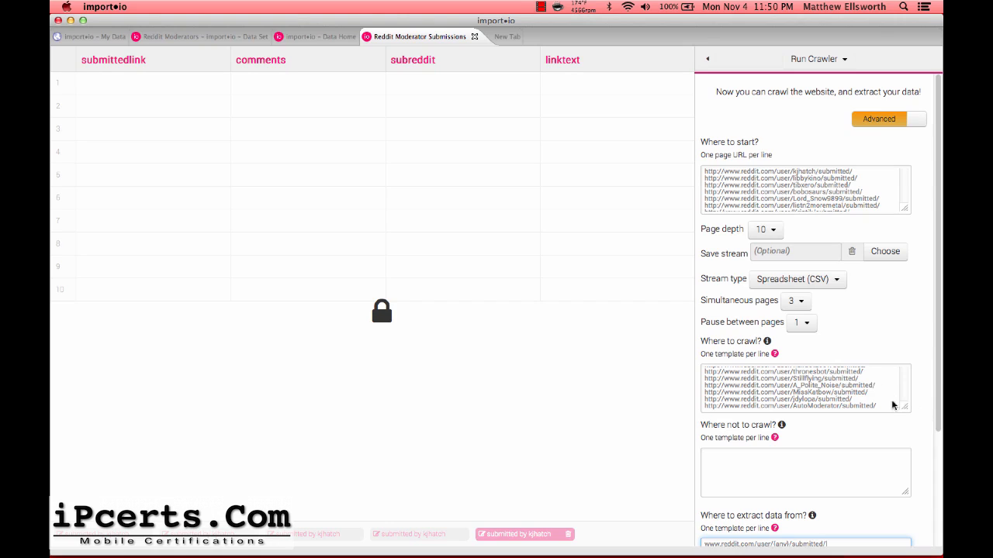
{"action": "scroll", "coordinate": [845, 462], "scroll_direction": "down", "scroll_amount": 2}
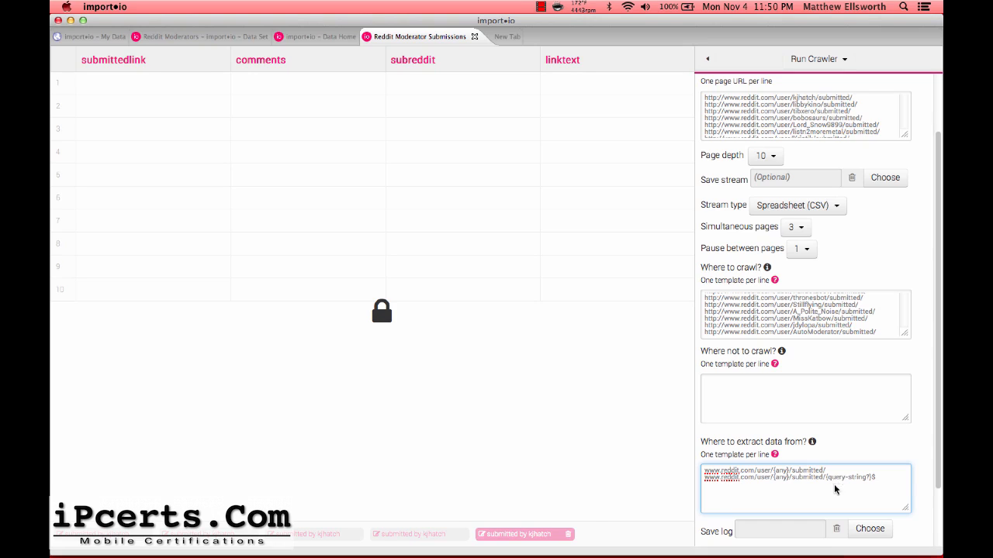
{"action": "mouse_move", "coordinate": [469, 539]}
{"action": "scroll", "coordinate": [873, 488], "scroll_direction": "down", "scroll_amount": 1}
{"action": "scroll", "coordinate": [875, 486], "scroll_direction": "down", "scroll_amount": 1}
{"action": "scroll", "coordinate": [876, 483], "scroll_direction": "up", "scroll_amount": 5}
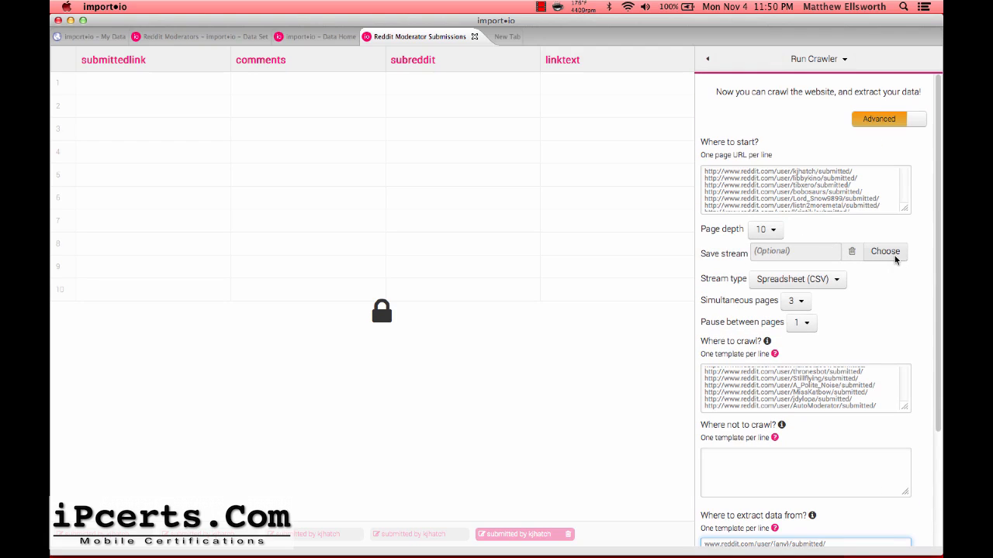
{"action": "left_click", "coordinate": [813, 283]}
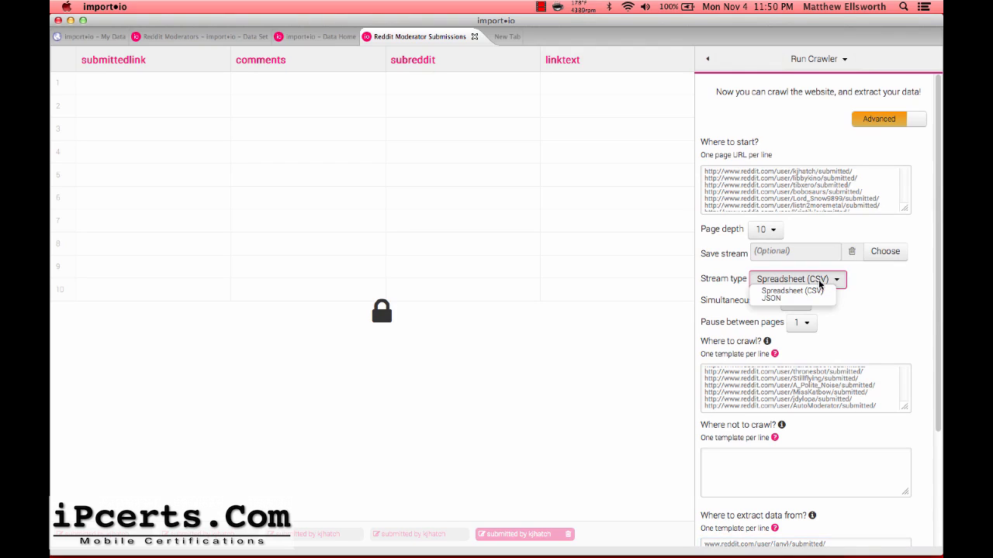
{"action": "left_click", "coordinate": [797, 302]}
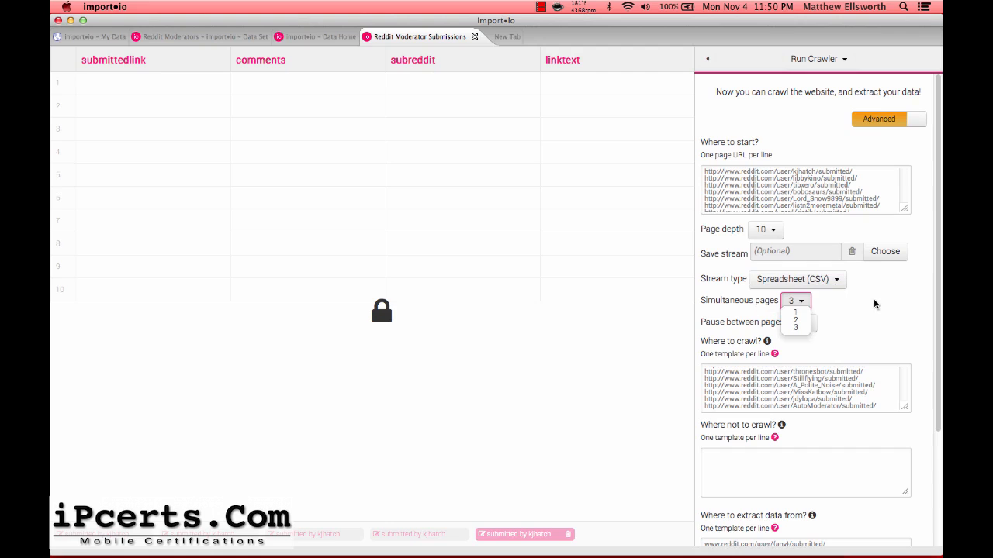
{"action": "left_click", "coordinate": [766, 230]}
{"action": "left_click", "coordinate": [817, 246]}
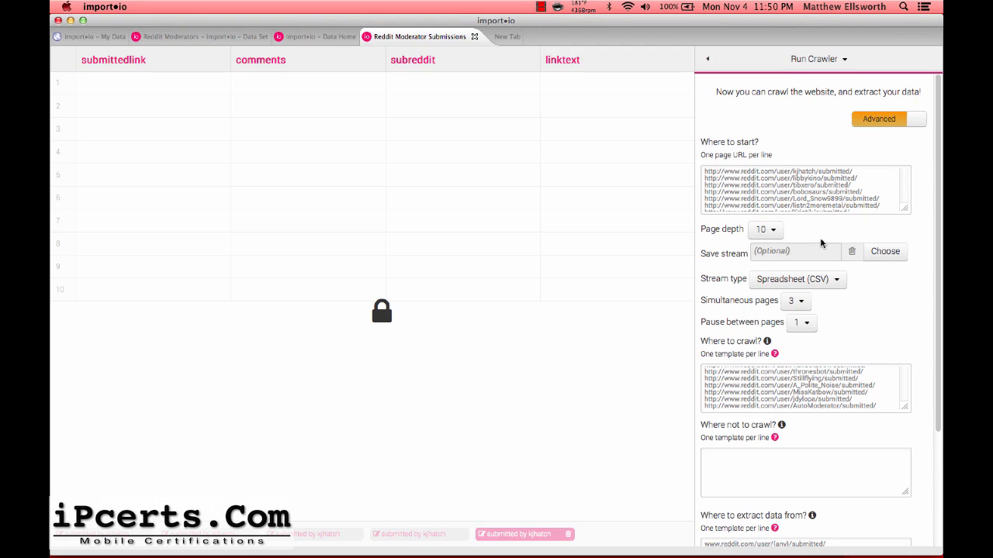
- Set the crawler's save stream to a file named RedditModSubmissions in the Udemy Web Scraping folder
{"action": "left_click", "coordinate": [881, 253]}
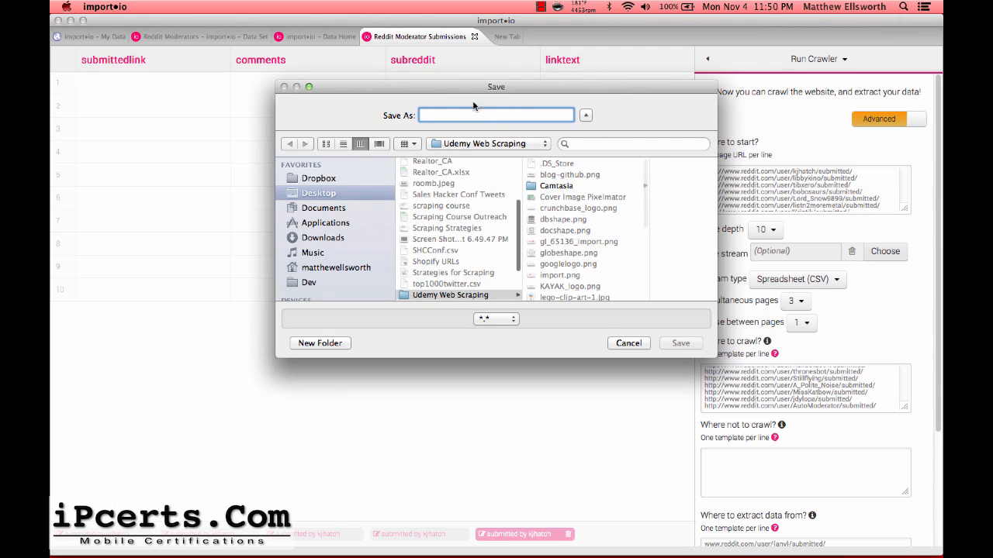
{"action": "type", "text": "R"}
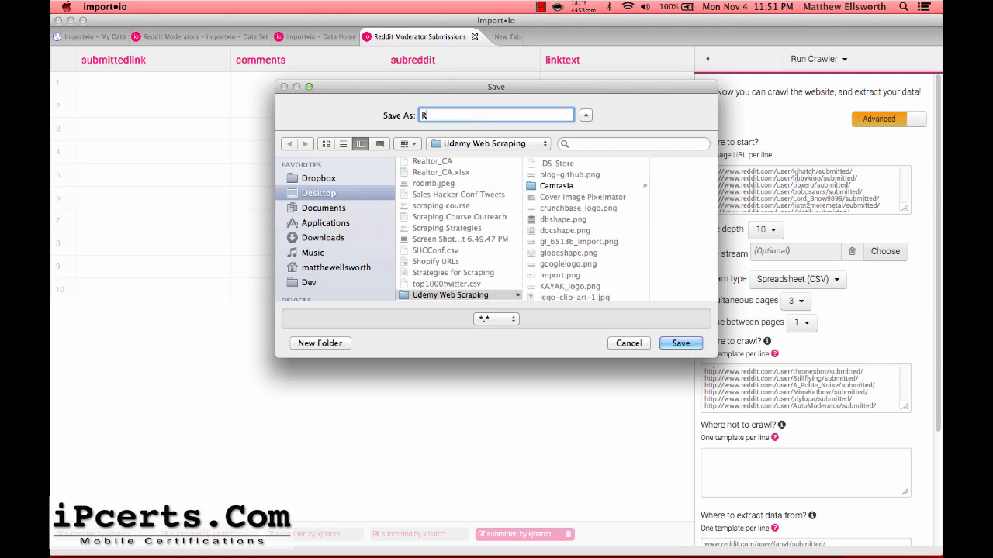
{"action": "type", "text": "edditModSubmissions"}
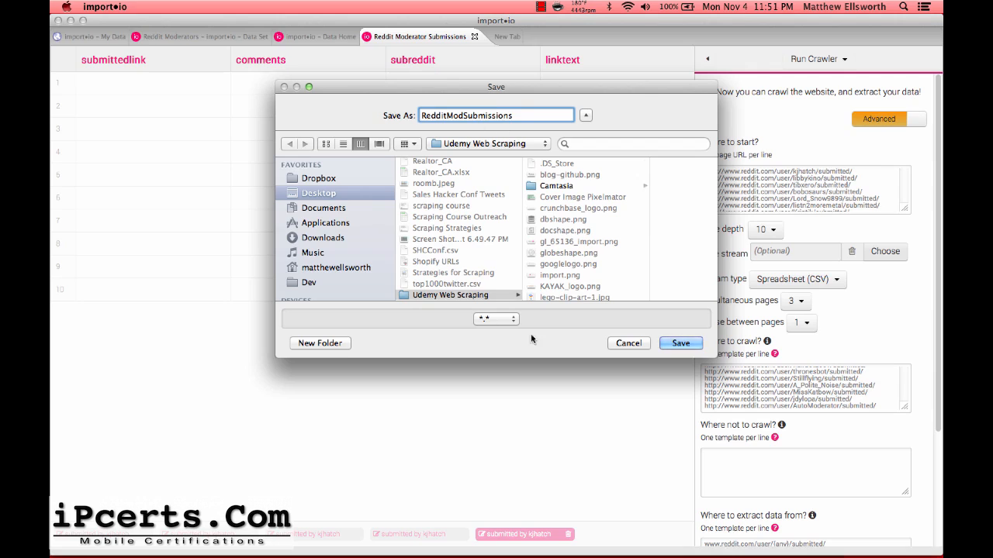
{"action": "left_click", "coordinate": [680, 344]}
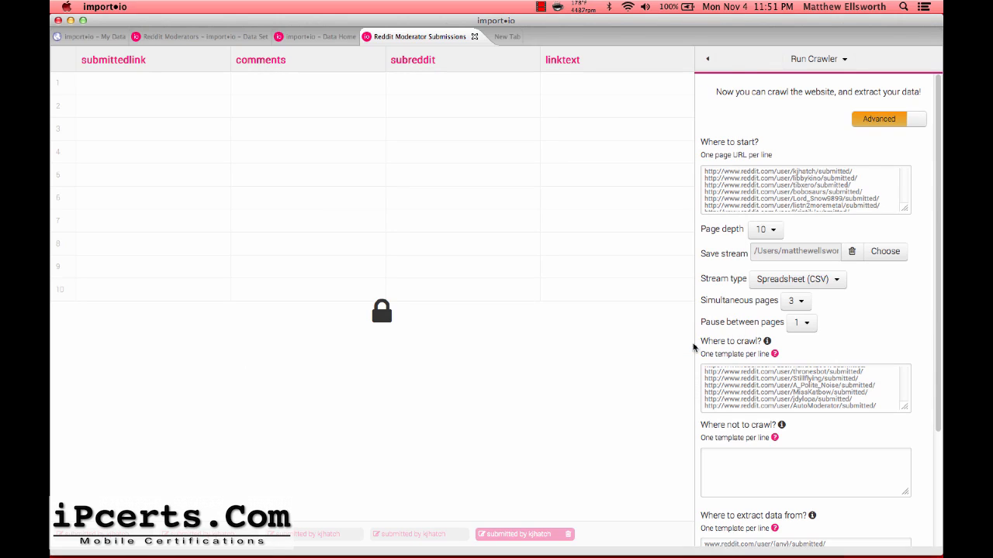
- Run the crawler and look through the rows of the resulting Reddit Moderator Submissions data set
{"action": "scroll", "coordinate": [903, 319], "scroll_direction": "down", "scroll_amount": 1}
{"action": "scroll", "coordinate": [903, 319], "scroll_direction": "down", "scroll_amount": 5}
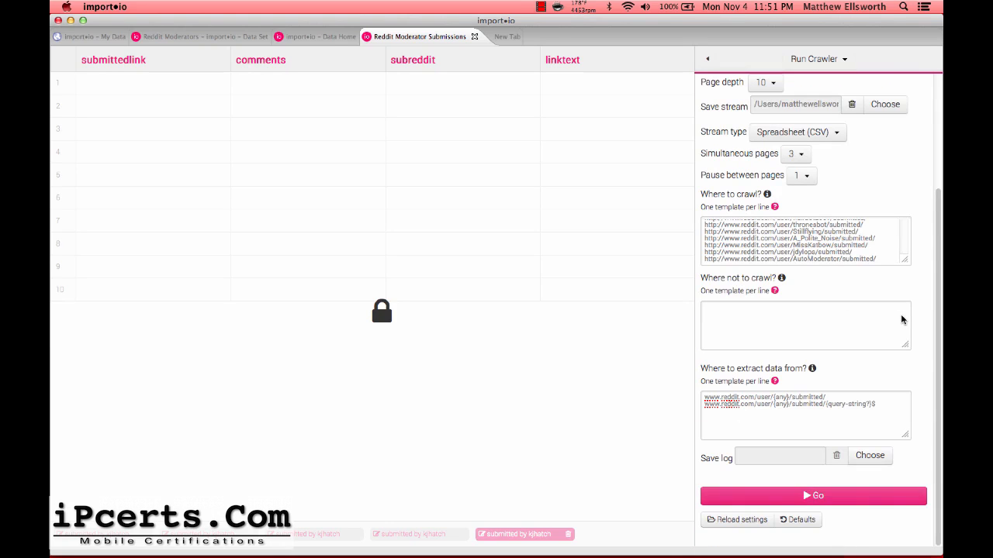
{"action": "left_click", "coordinate": [816, 497]}
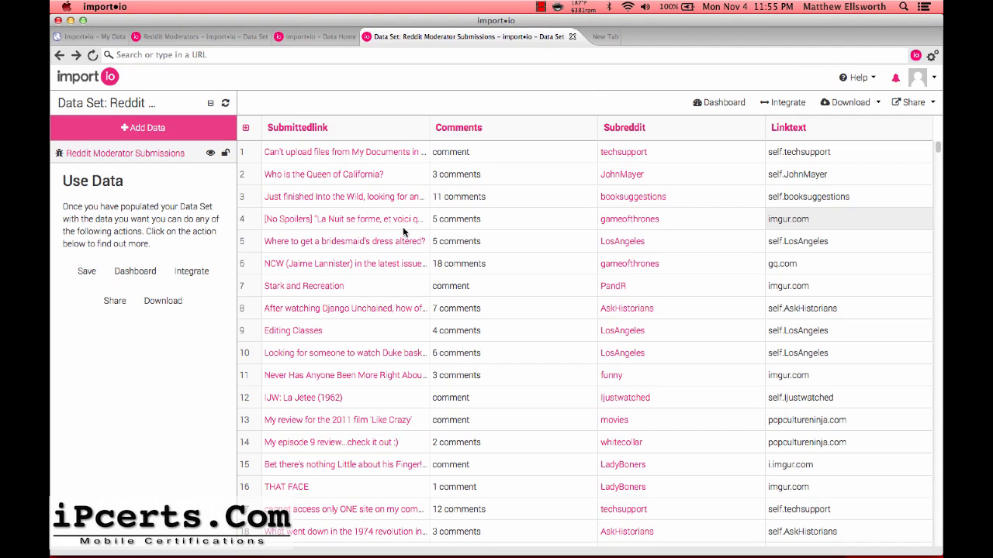
{"action": "scroll", "coordinate": [402, 229], "scroll_direction": "down", "scroll_amount": 10}
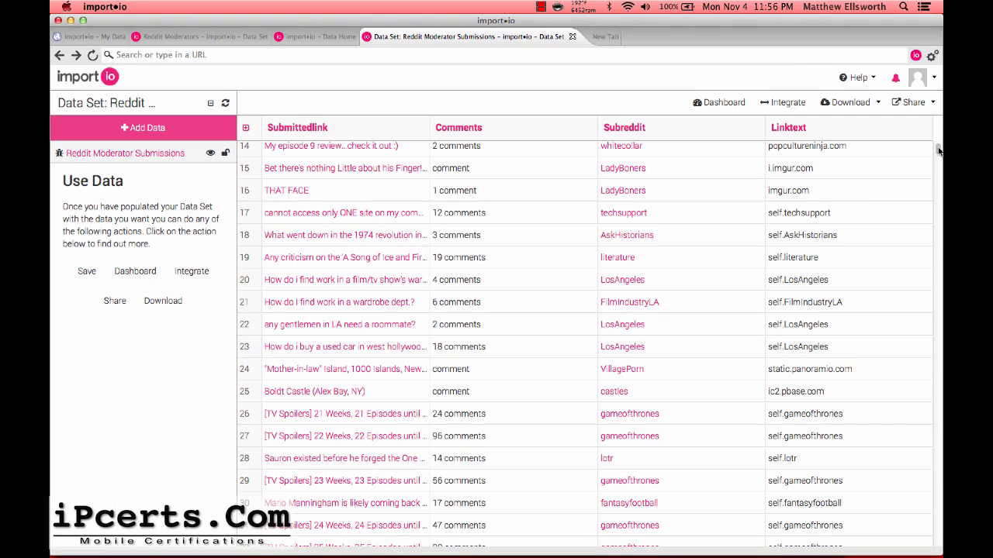
{"action": "scroll", "coordinate": [939, 152], "scroll_direction": "up", "scroll_amount": 5}
- Switch to Excel and look through the source page URLs in RedditModSubmissions.csv
{"action": "mouse_move", "coordinate": [578, 535]}
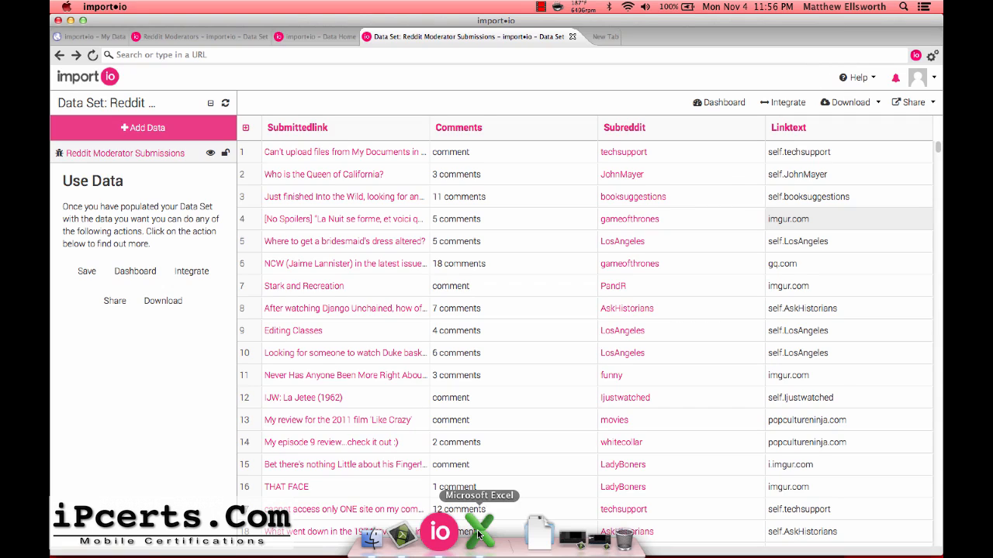
{"action": "left_click", "coordinate": [480, 533]}
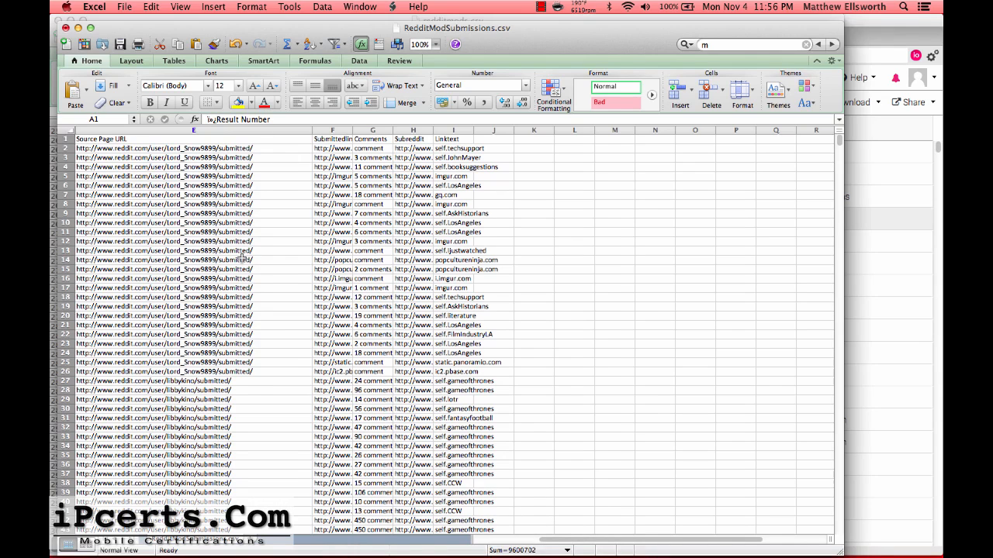
{"action": "scroll", "coordinate": [240, 357], "scroll_direction": "down", "scroll_amount": 10}
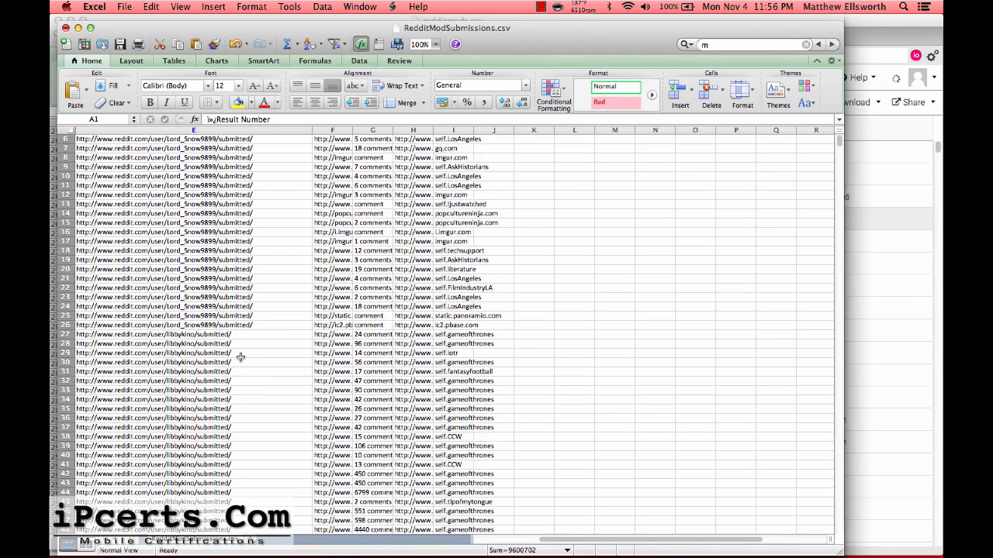
{"action": "scroll", "coordinate": [241, 357], "scroll_direction": "down", "scroll_amount": 20}
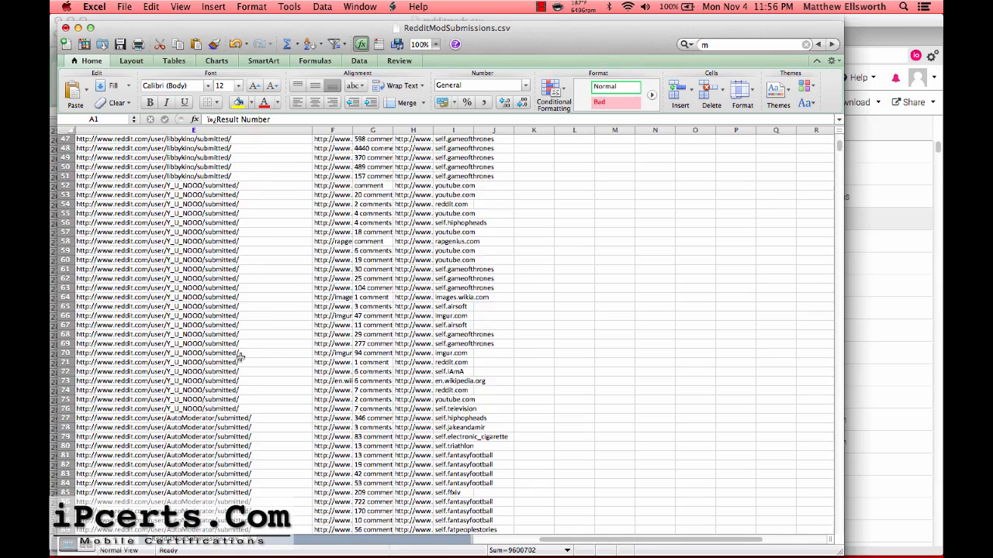
{"action": "scroll", "coordinate": [240, 356], "scroll_direction": "up", "scroll_amount": 20}
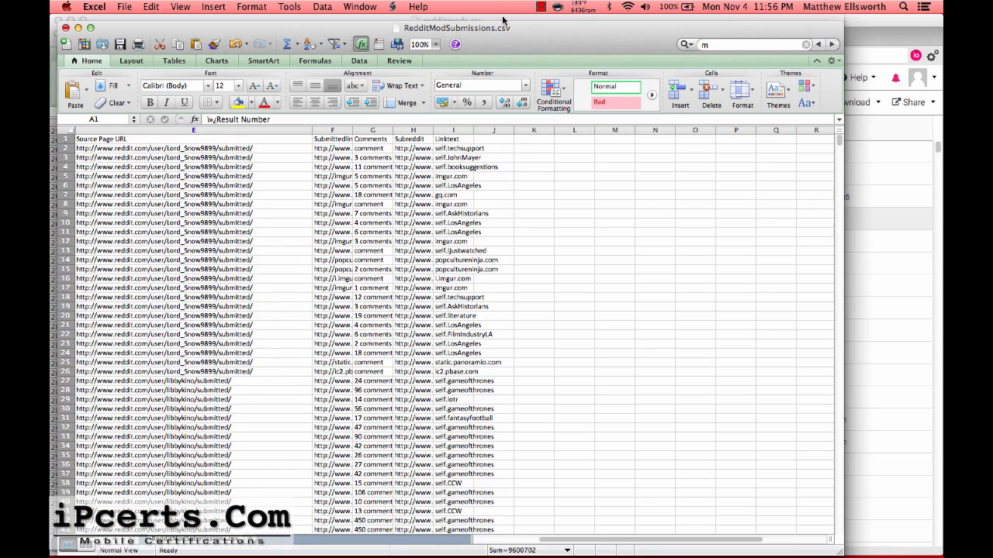
- Widen the Submittedlink column to about 41 and also widen the Subreddit and Linktext columns
{"action": "left_click_drag", "start_coordinate": [353, 129], "coordinate": [470, 129]}
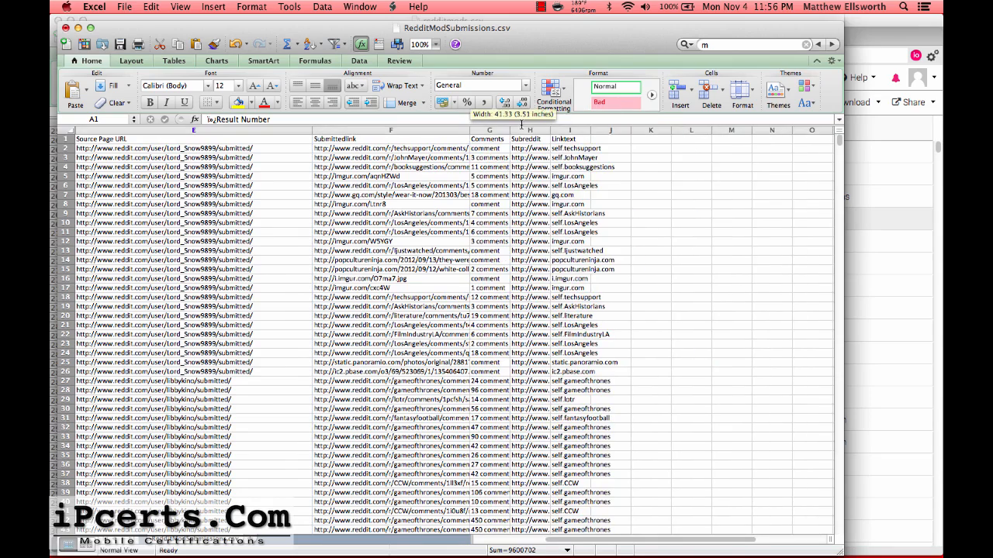
{"action": "left_click_drag", "start_coordinate": [548, 128], "coordinate": [676, 128]}
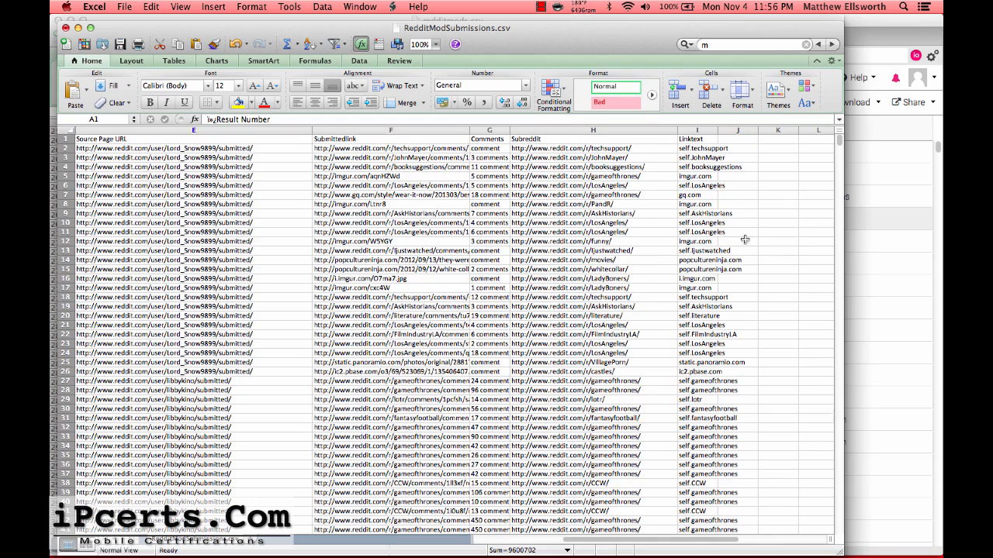
{"action": "left_click_drag", "start_coordinate": [719, 131], "coordinate": [777, 130]}
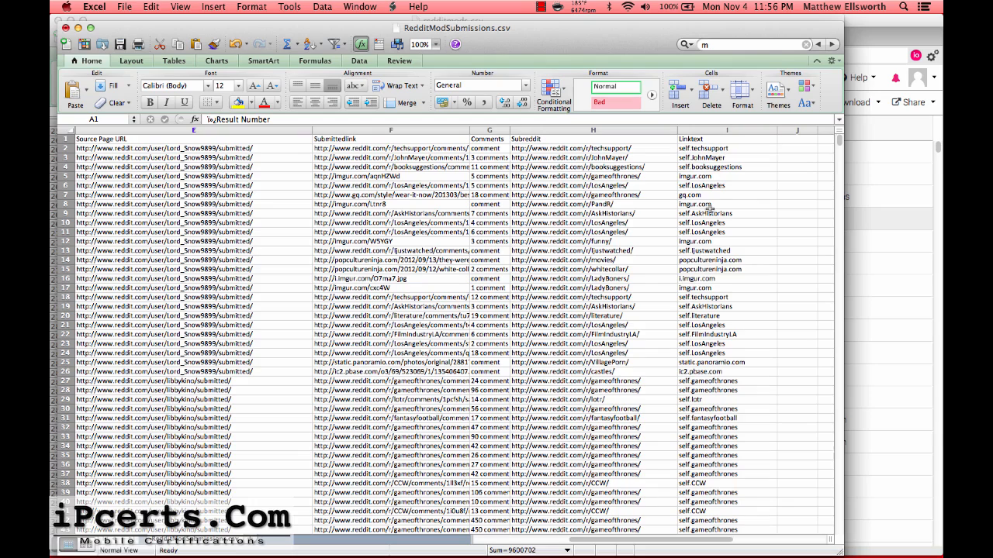
- Examine the submitted links, comment counts, subreddits and link domains across the different moderators' source page URLs
{"action": "scroll", "coordinate": [704, 323], "scroll_direction": "down", "scroll_amount": 3}
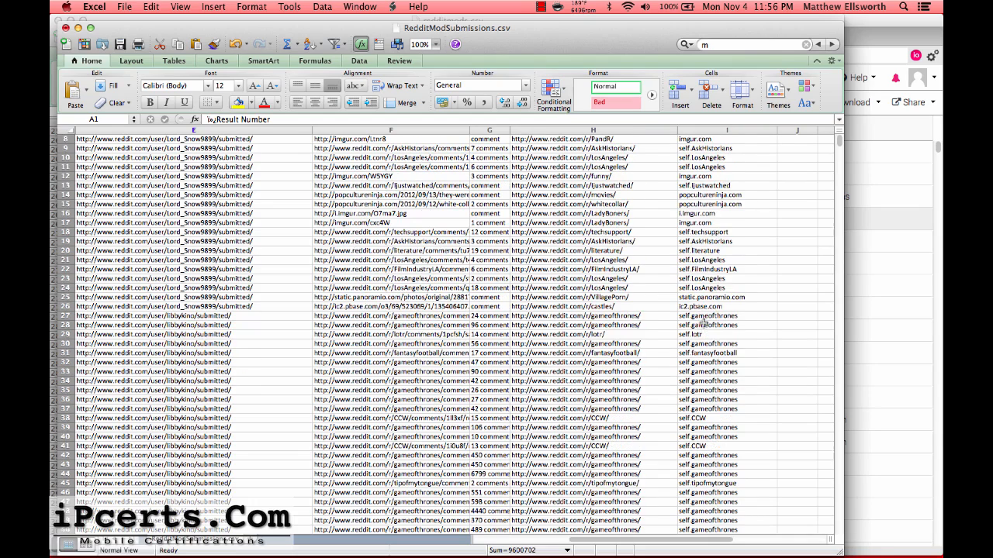
{"action": "scroll", "coordinate": [379, 316], "scroll_direction": "down", "scroll_amount": 20}
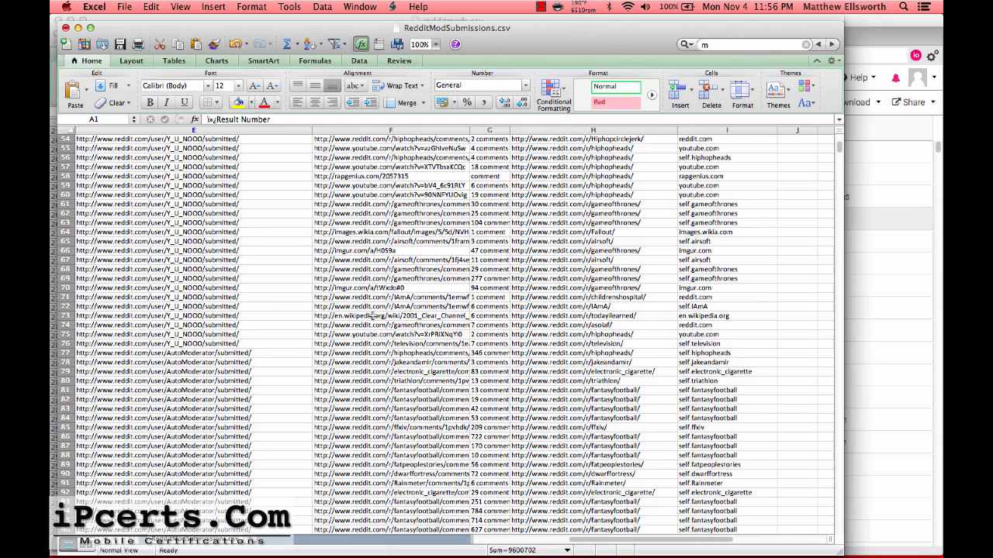
{"action": "scroll", "coordinate": [373, 316], "scroll_direction": "down", "scroll_amount": 20}
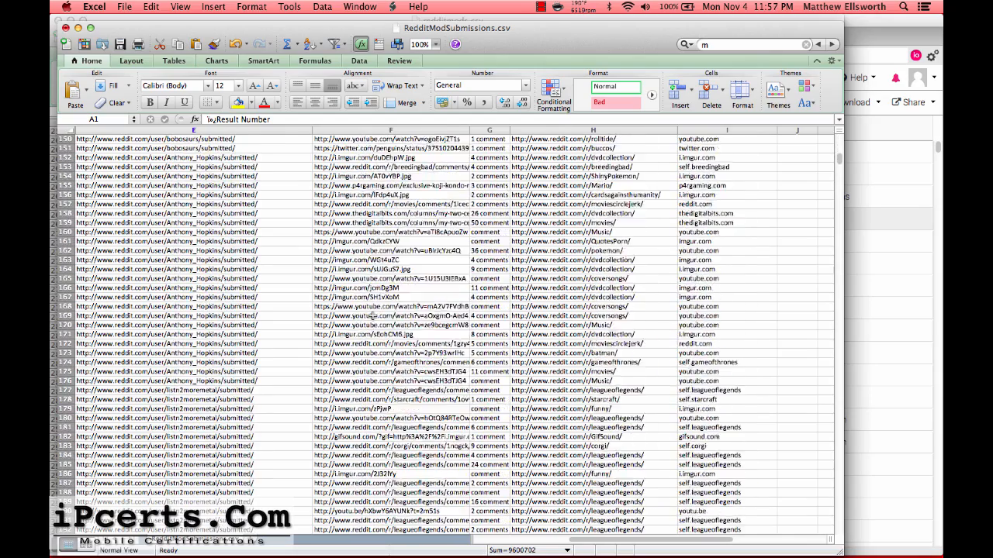
{"action": "scroll", "coordinate": [373, 316], "scroll_direction": "down", "scroll_amount": 20}
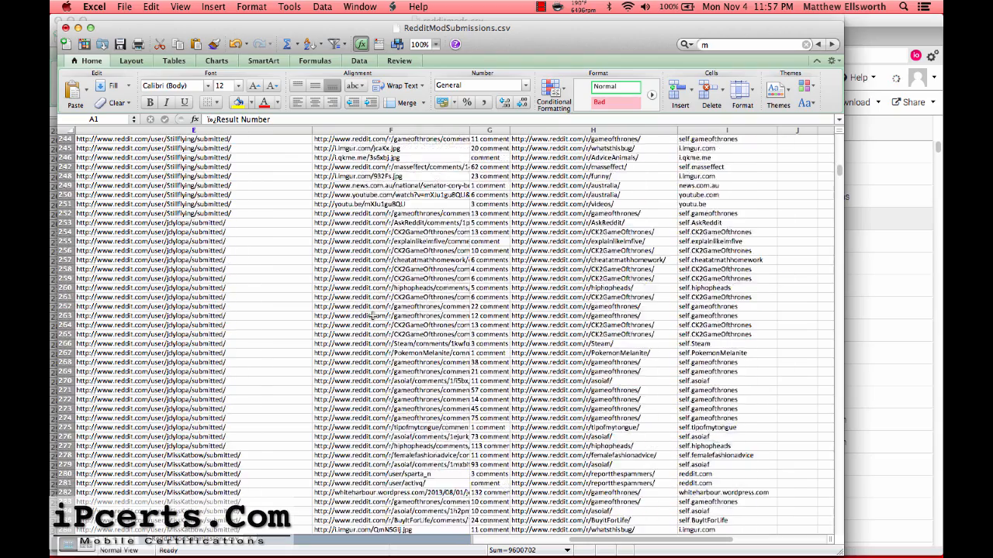
{"action": "scroll", "coordinate": [373, 316], "scroll_direction": "down", "scroll_amount": 20}
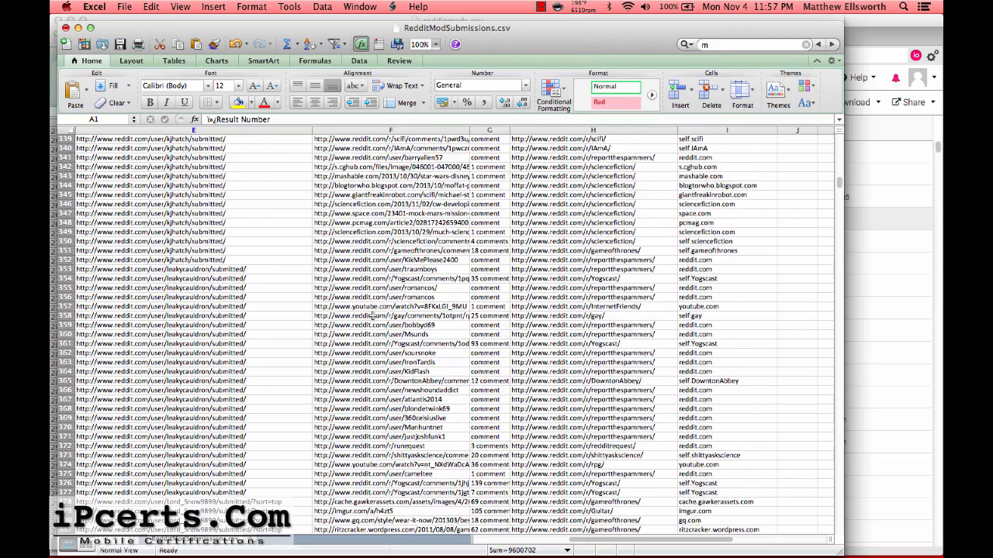
{"action": "scroll", "coordinate": [373, 316], "scroll_direction": "down", "scroll_amount": 20}
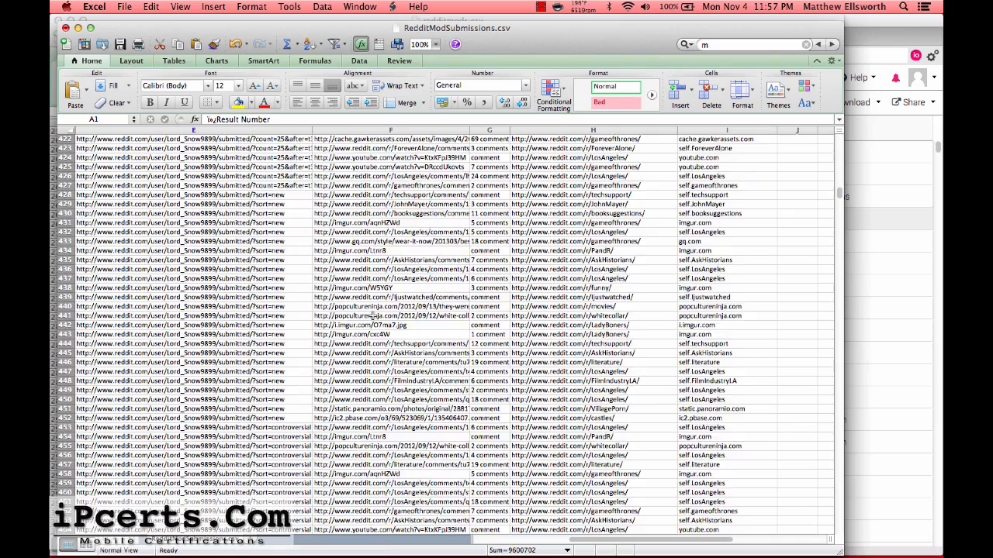
{"action": "scroll", "coordinate": [373, 316], "scroll_direction": "down", "scroll_amount": 20}
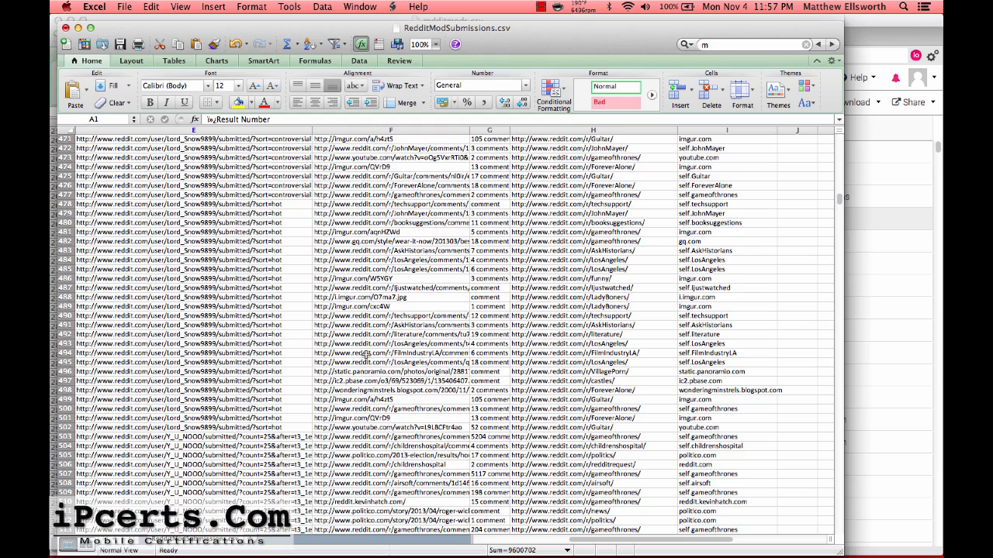
{"action": "scroll", "coordinate": [365, 355], "scroll_direction": "down", "scroll_amount": 20}
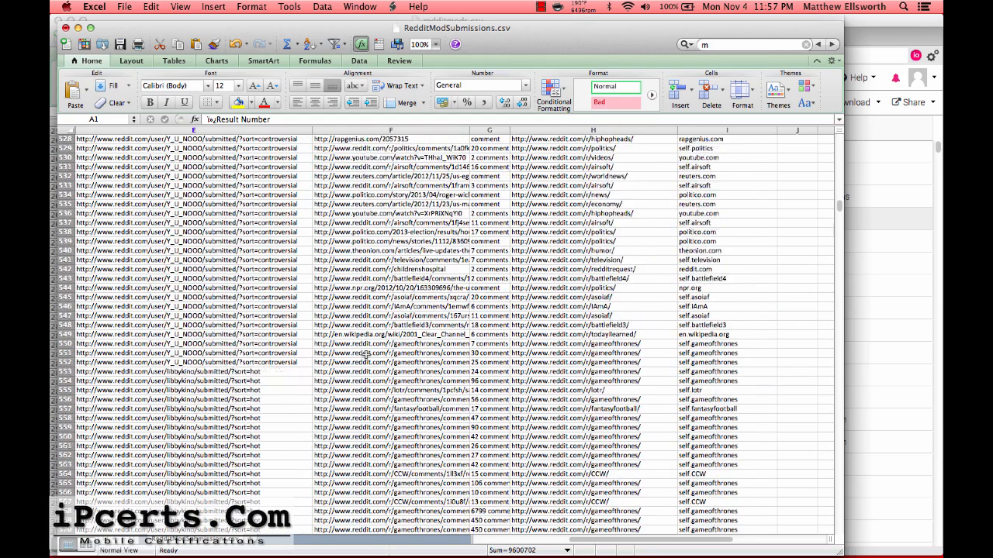
{"action": "scroll", "coordinate": [365, 354], "scroll_direction": "up", "scroll_amount": 20}
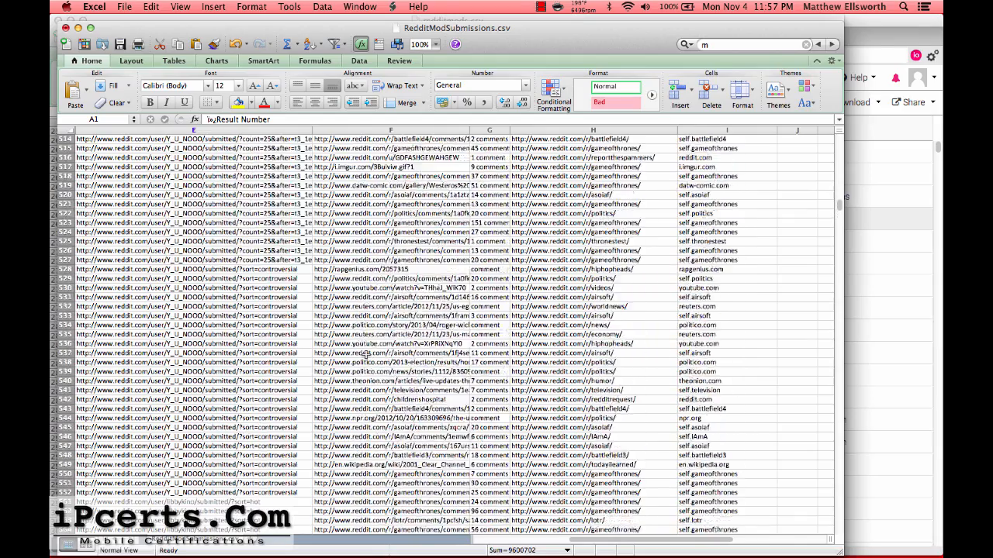
{"action": "scroll", "coordinate": [366, 355], "scroll_direction": "up", "scroll_amount": 20}
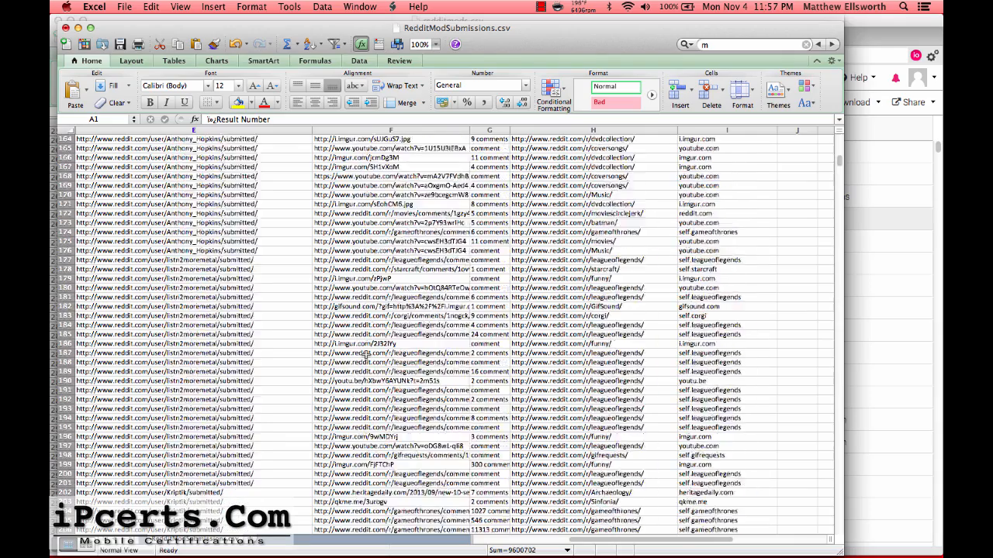
{"action": "scroll", "coordinate": [482, 300], "scroll_direction": "up", "scroll_amount": 20}
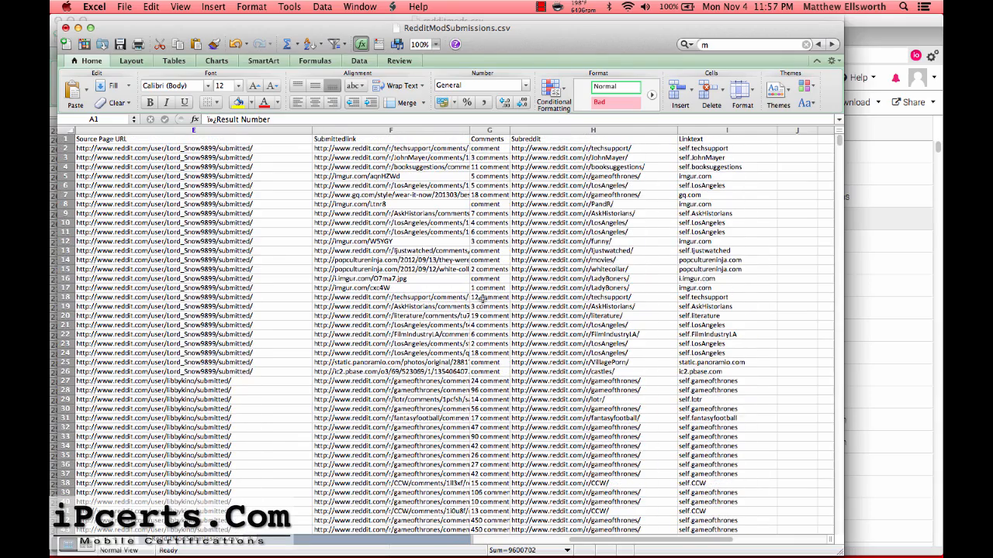